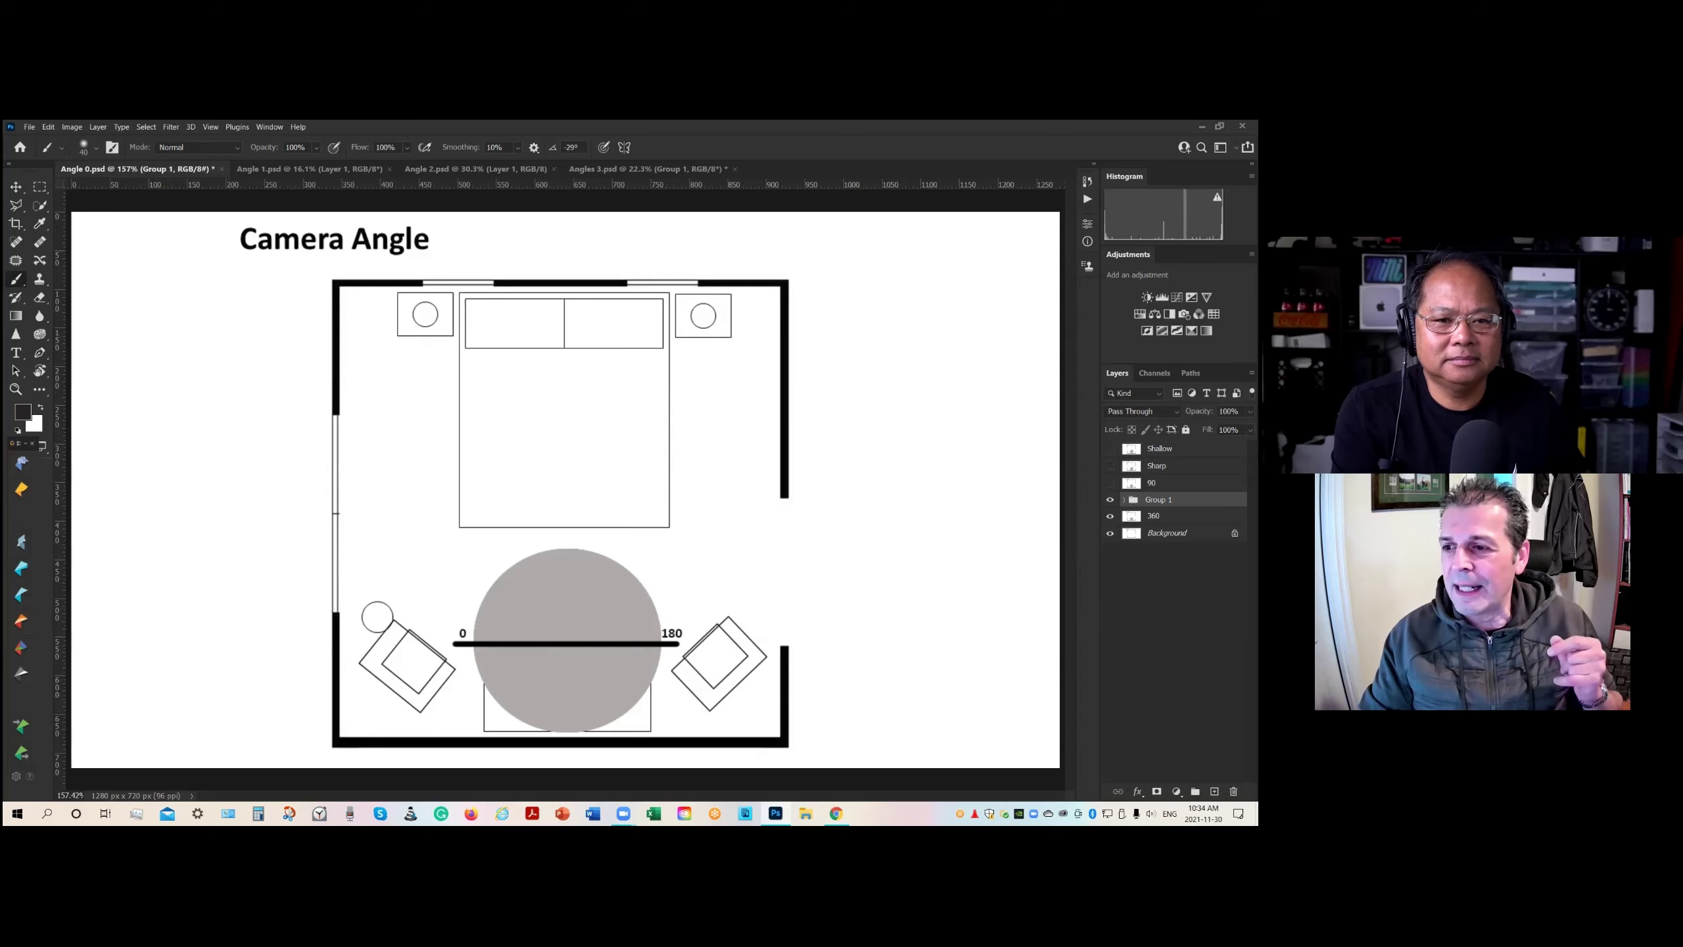
Step: Make the 90, Sharp and Shallow layers visible over the Camera Angle floor plan
click(1110, 482)
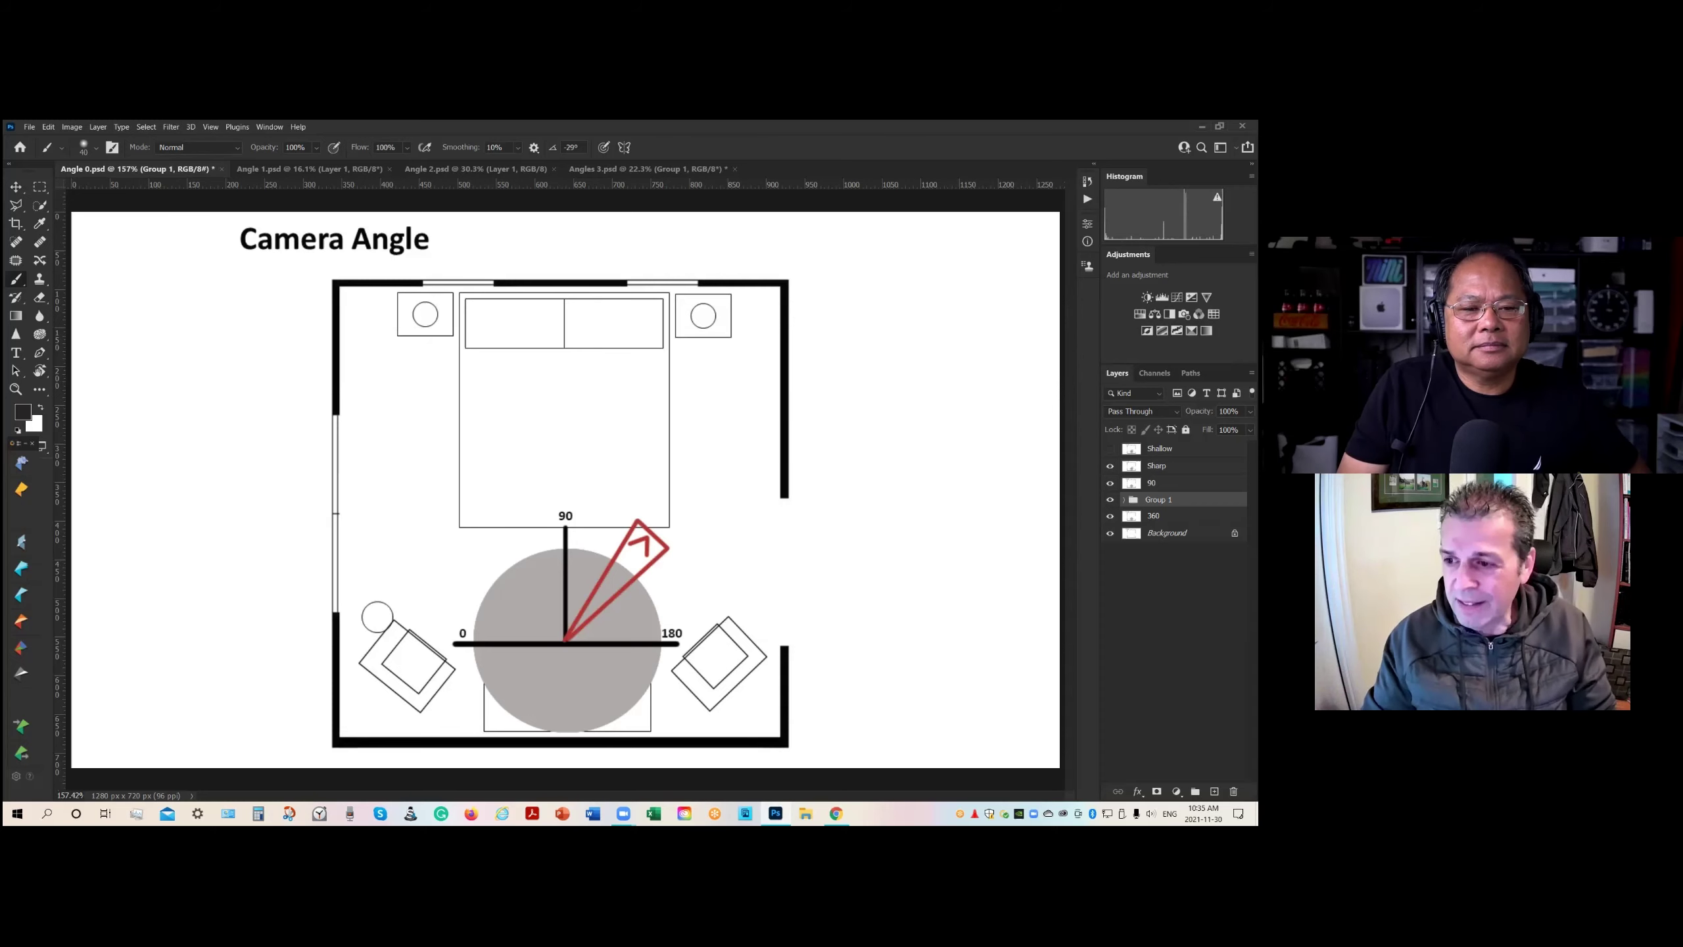
click(1110, 449)
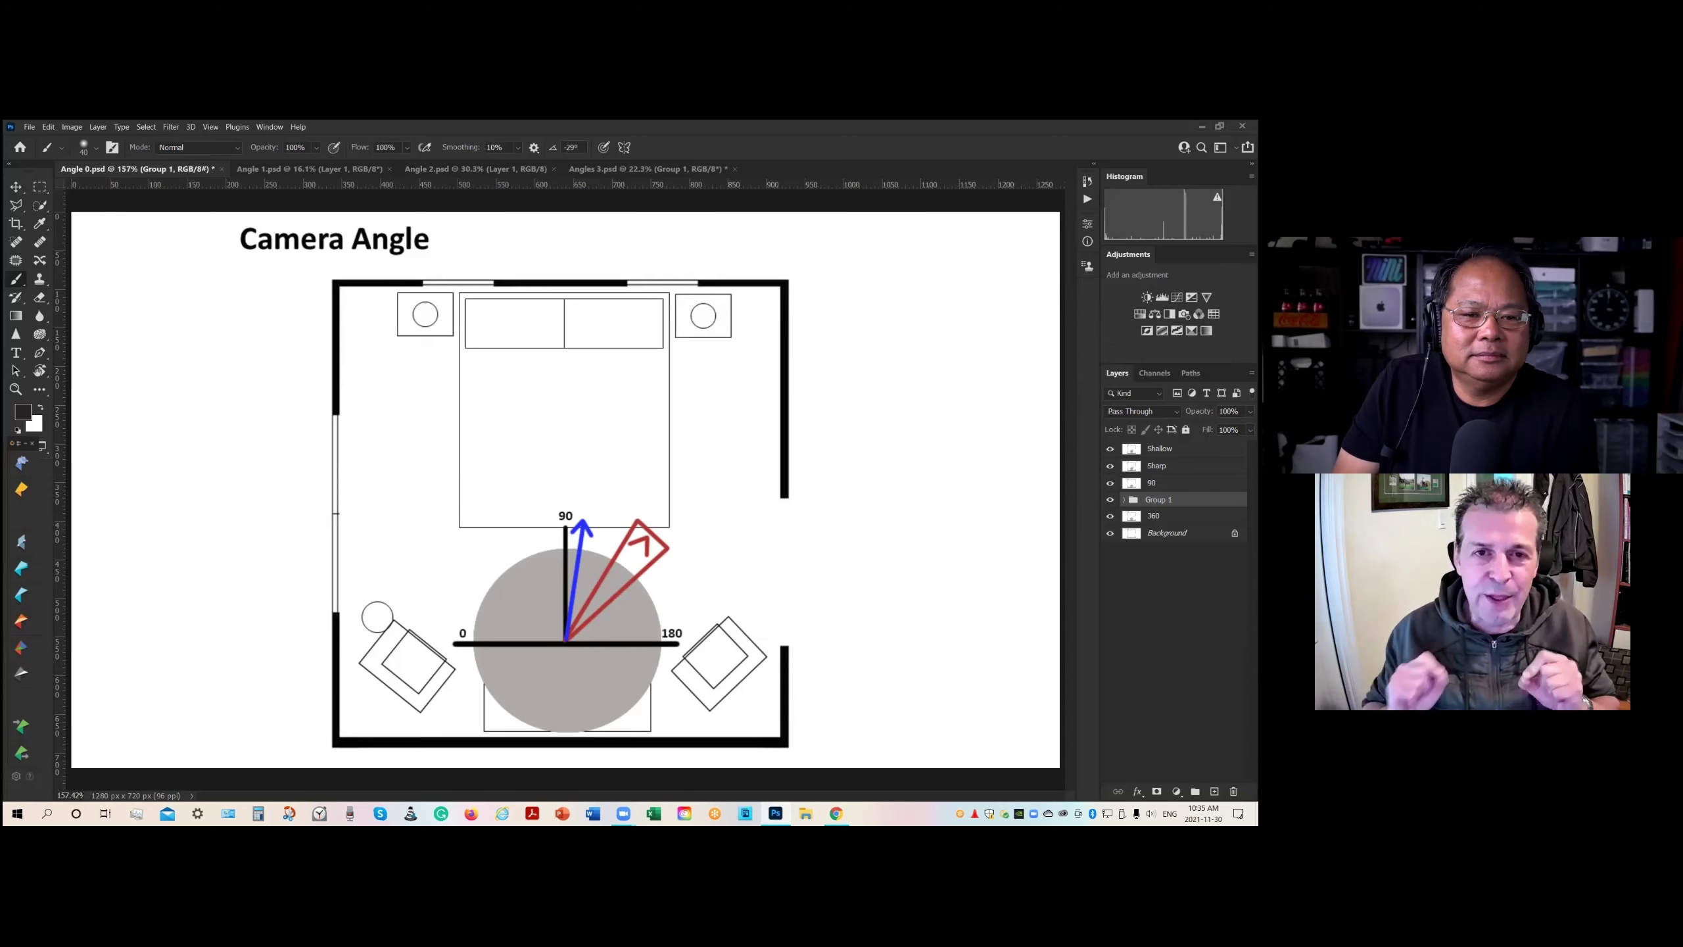
Step: Switch to Angle 1.psd and brush lines along the window shelf's edge and the kitchen counter's edge
click(309, 168)
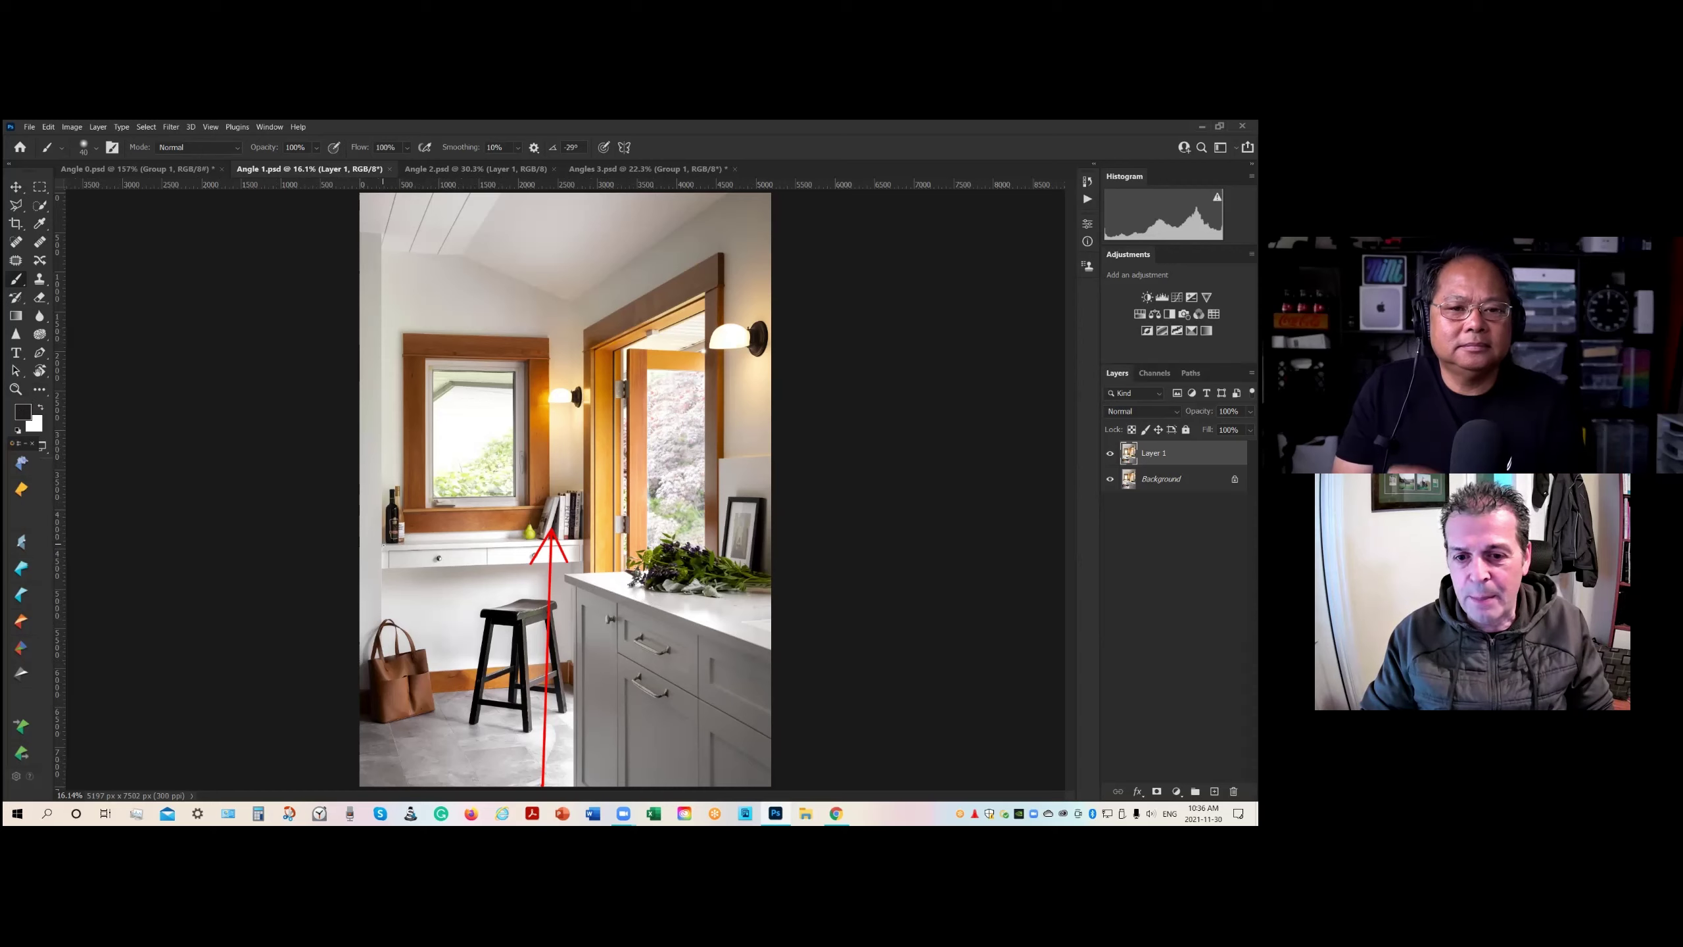
mouse_move(394, 544)
mouse_down()
mouse_move(539, 537)
mouse_move(771, 635)
mouse_up()
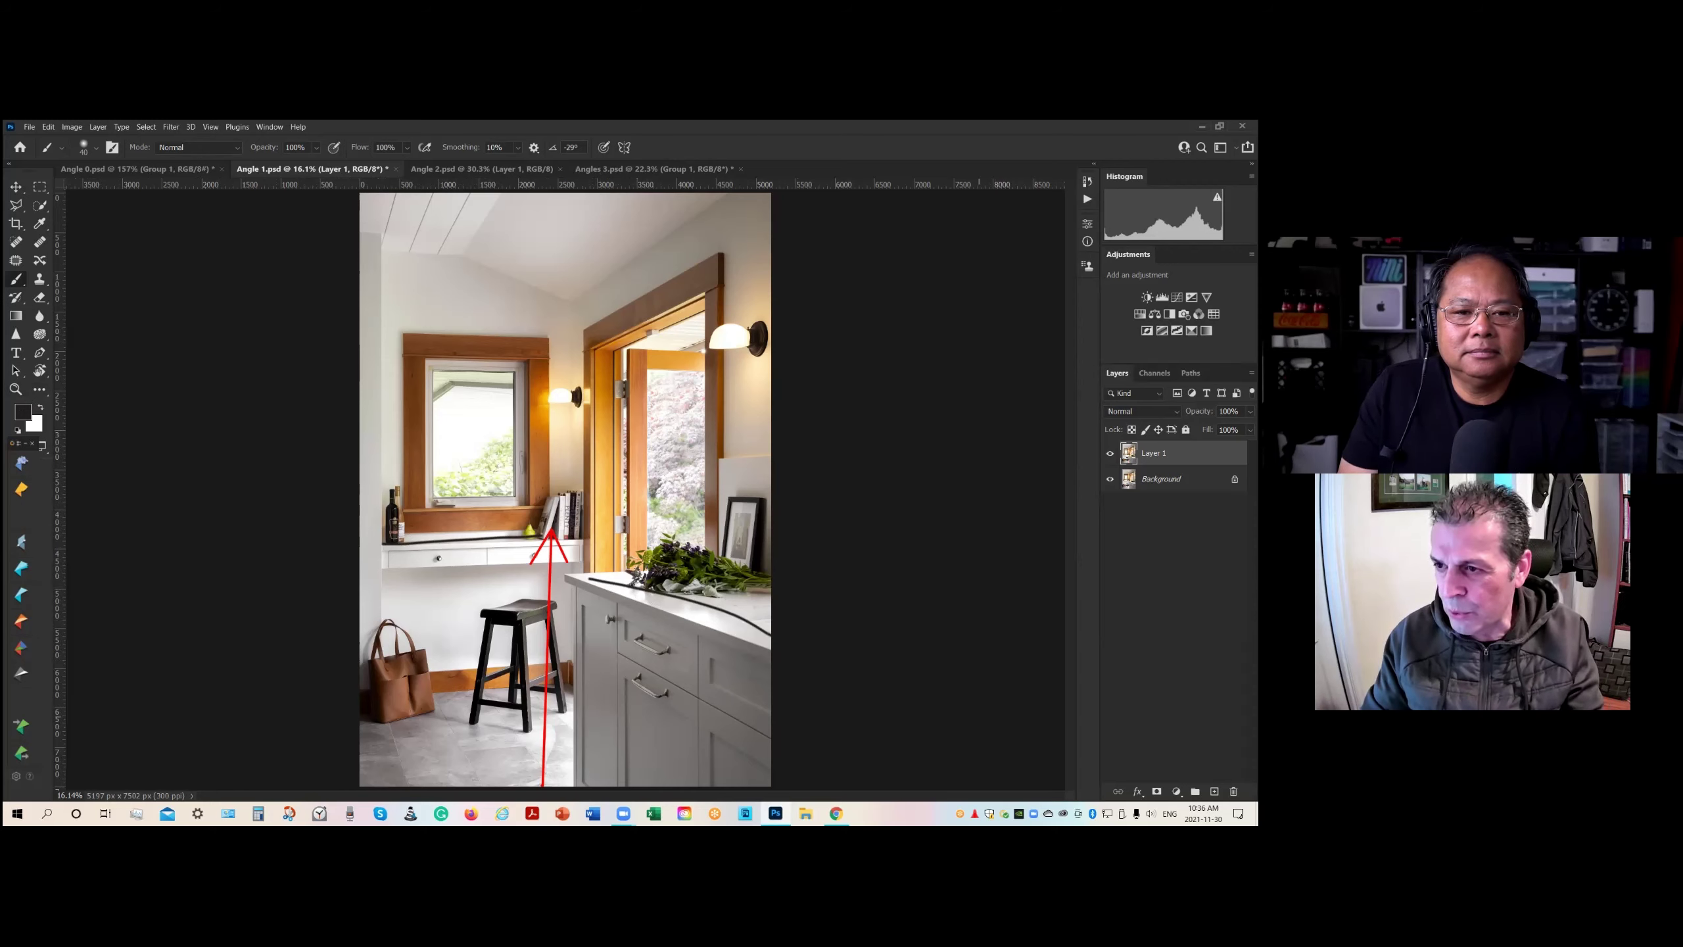
Step: Switch to Angle 2.psd and shift the foreground colour's hue to red
click(485, 169)
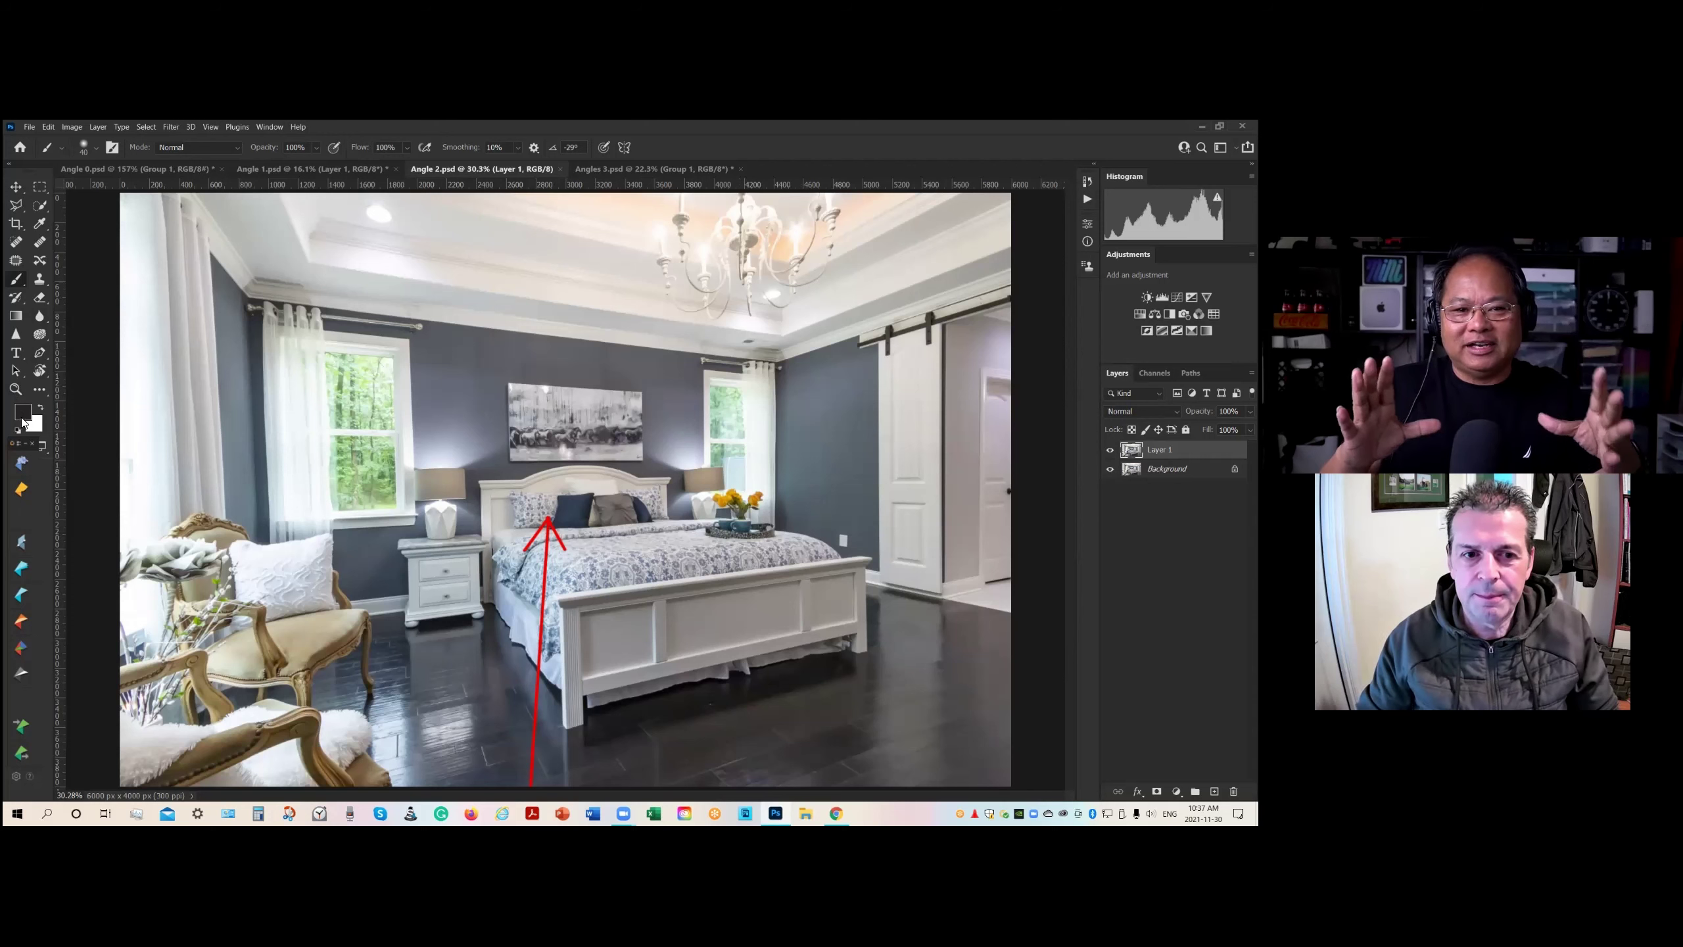
click(22, 416)
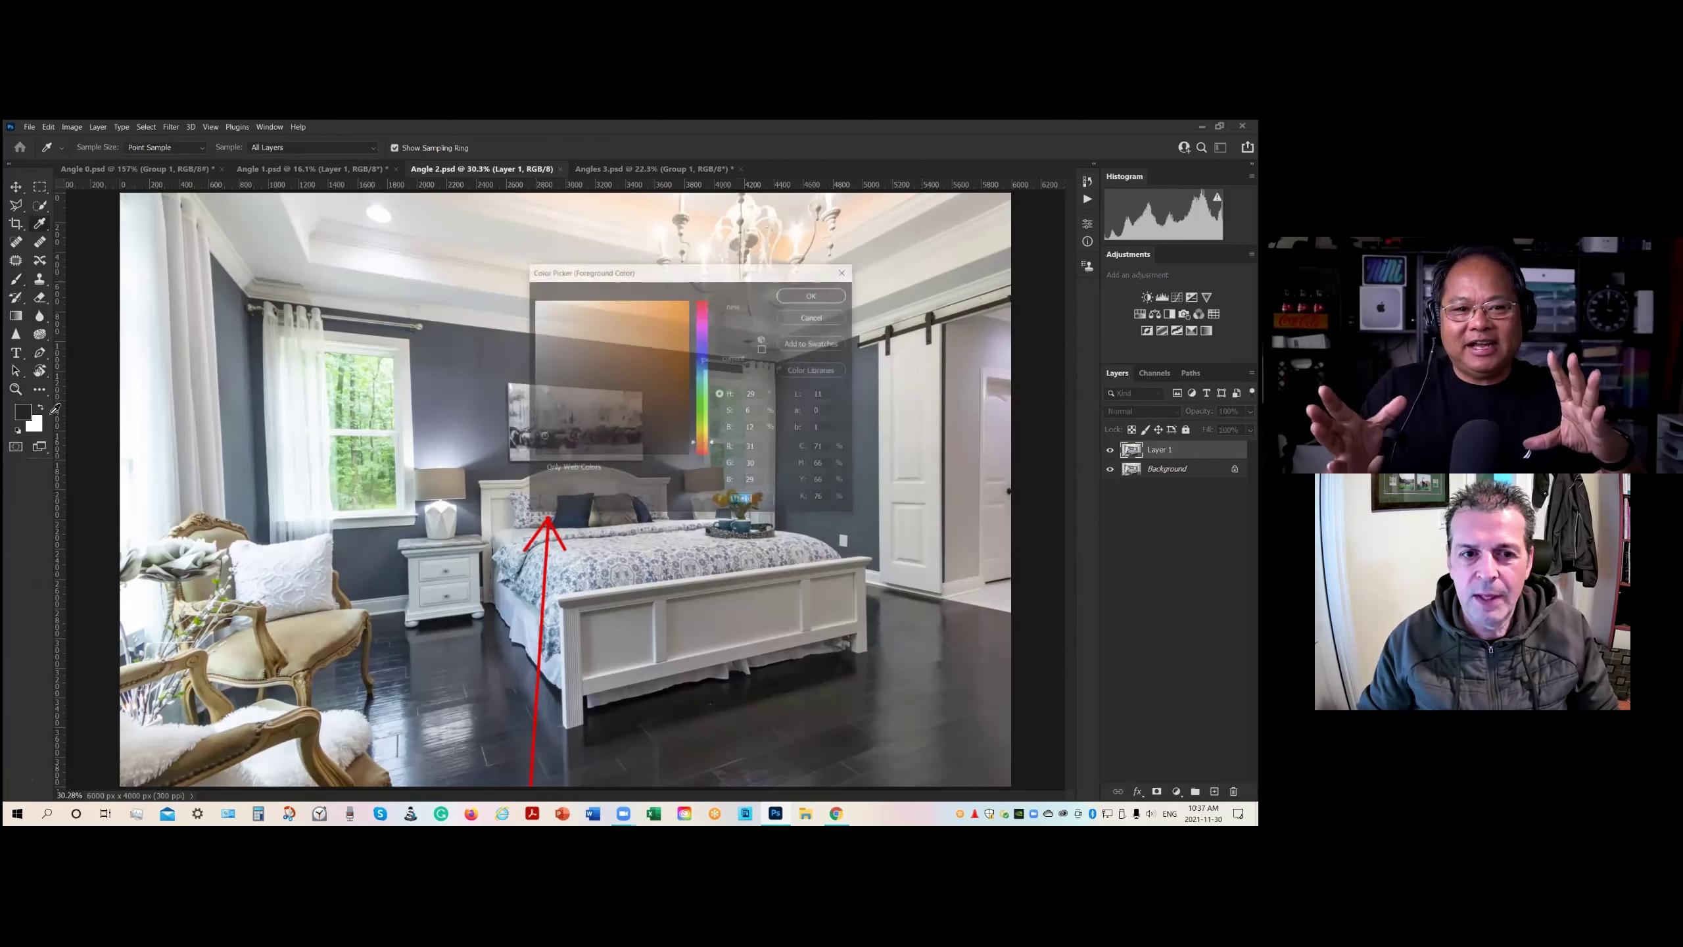
click(703, 309)
click(835, 294)
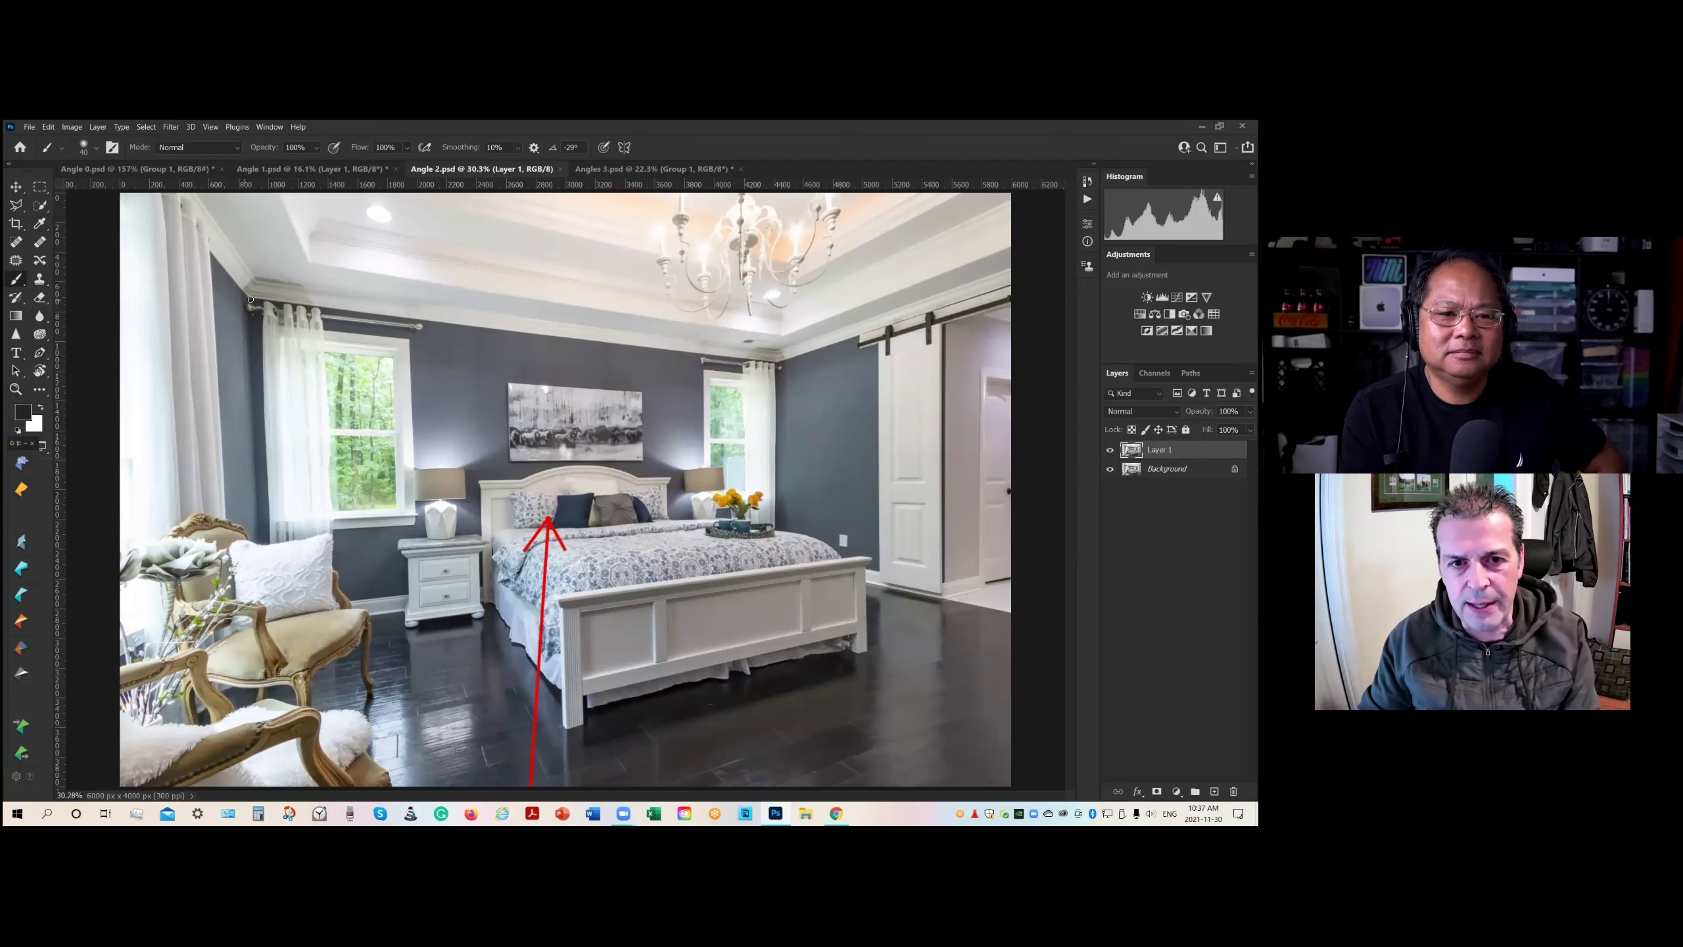
Step: Brush a straight line along the top of the bedroom's back wall and circle both of its upper corners
drag(250, 300, 287, 305)
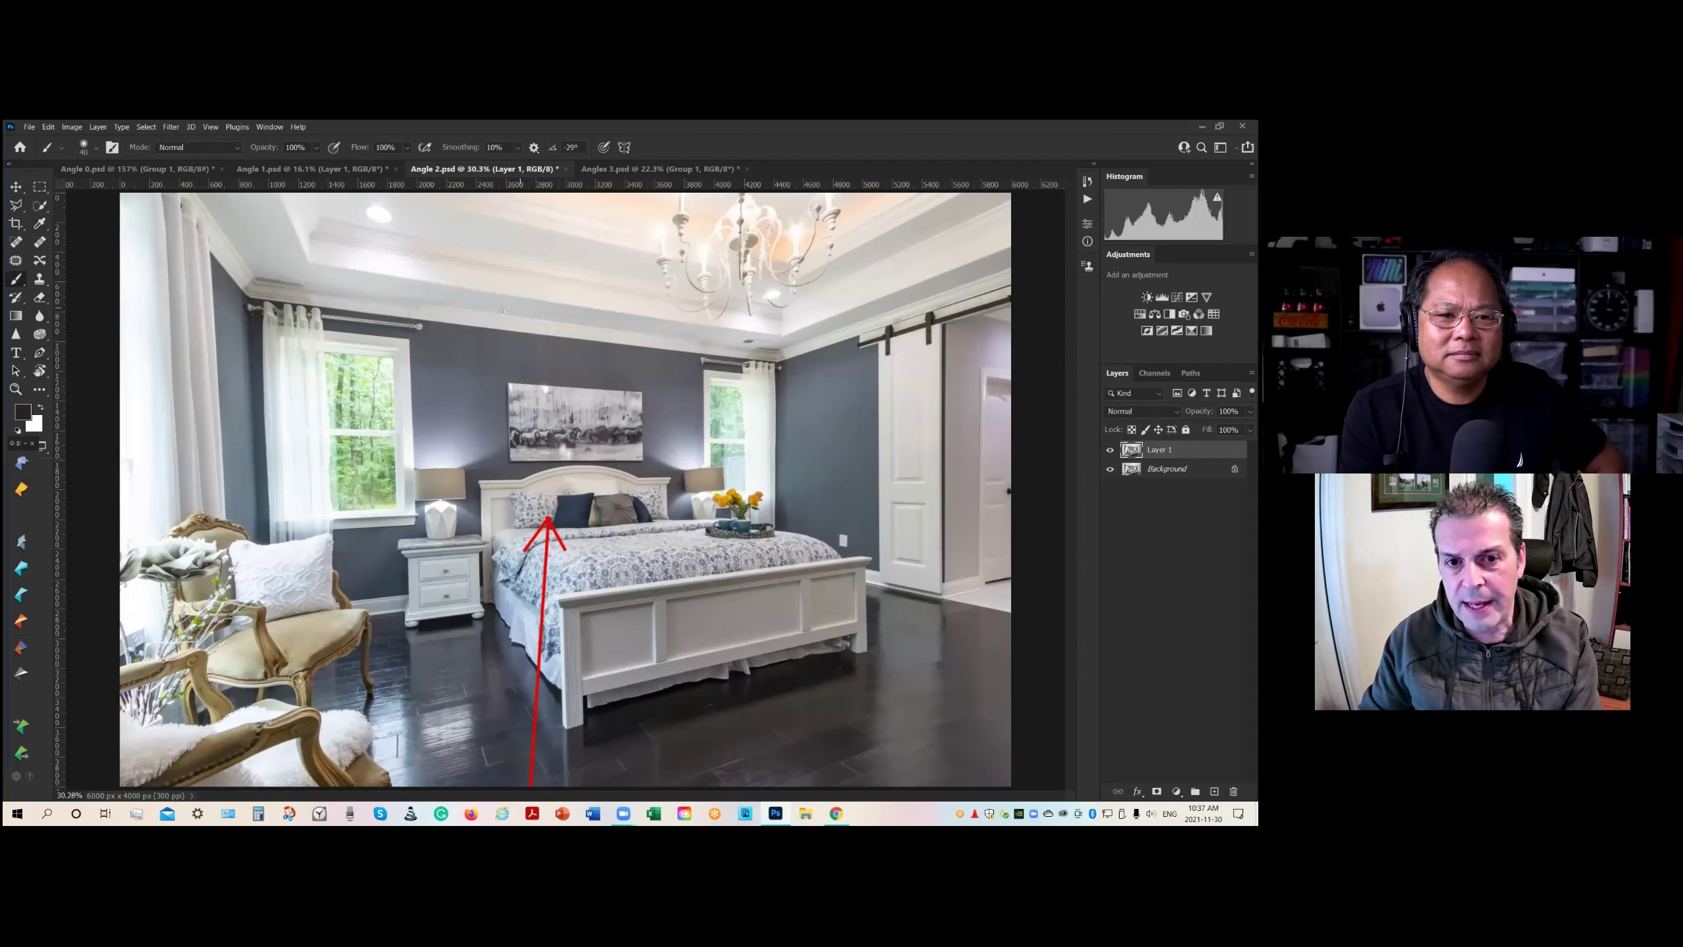
shift+click(779, 357)
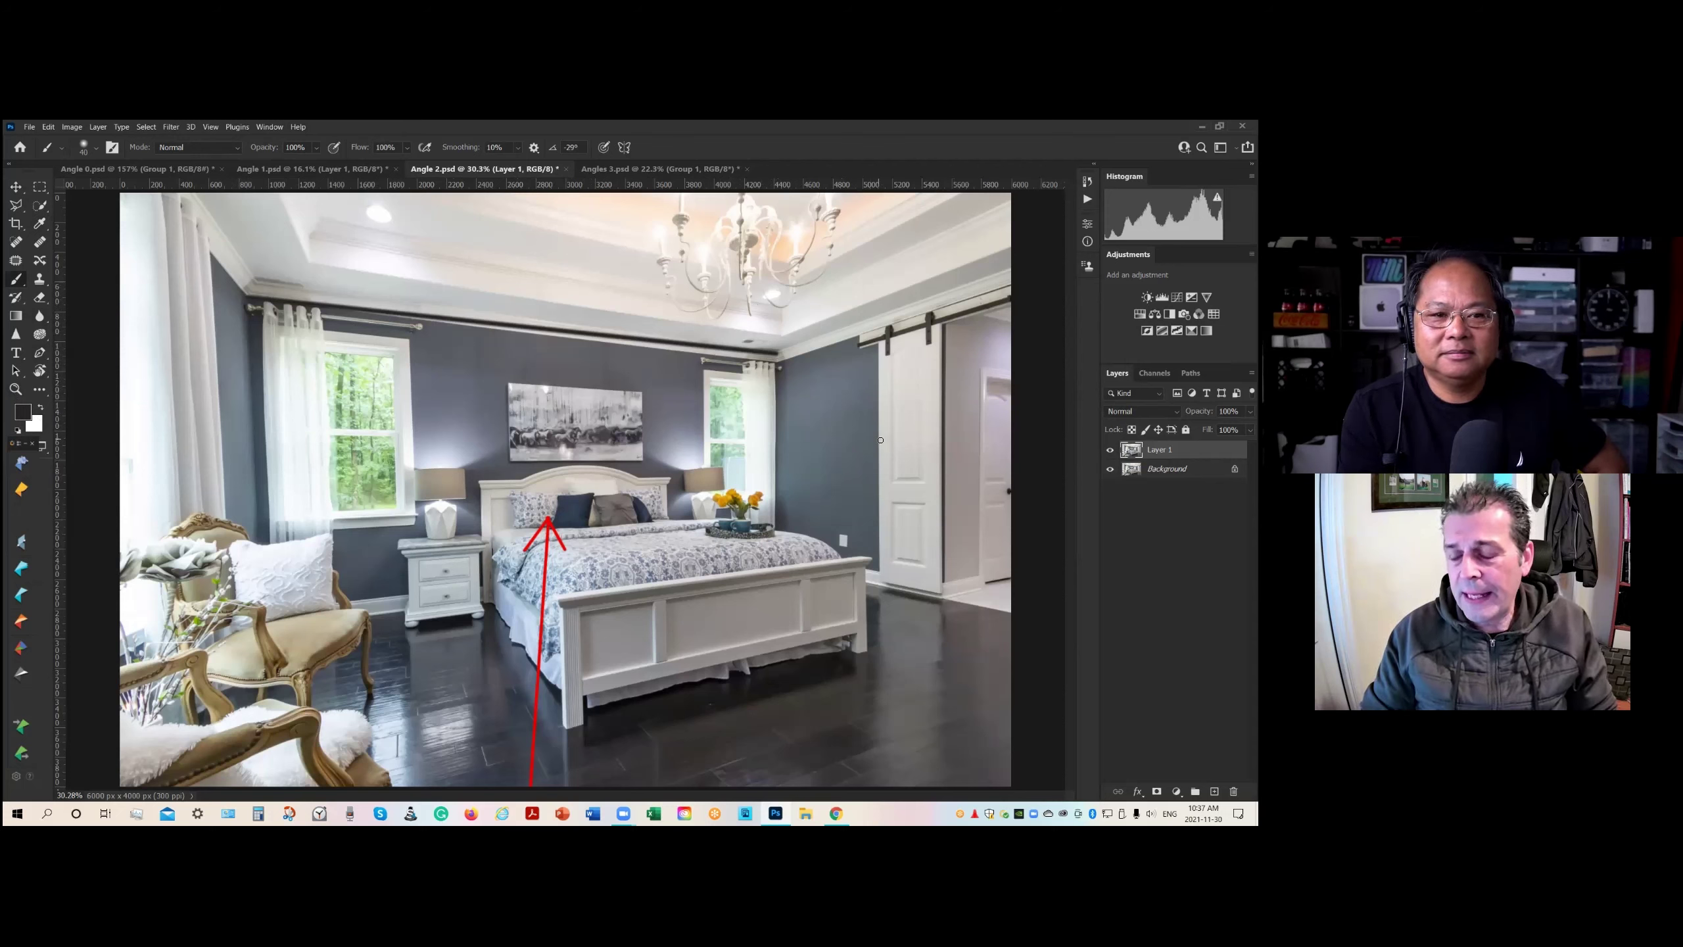
mouse_move(796, 295)
mouse_down()
mouse_move(755, 371)
mouse_move(798, 282)
mouse_move(783, 292)
mouse_up()
mouse_move(335, 224)
mouse_down()
mouse_move(229, 275)
mouse_move(361, 252)
mouse_move(333, 228)
mouse_up()
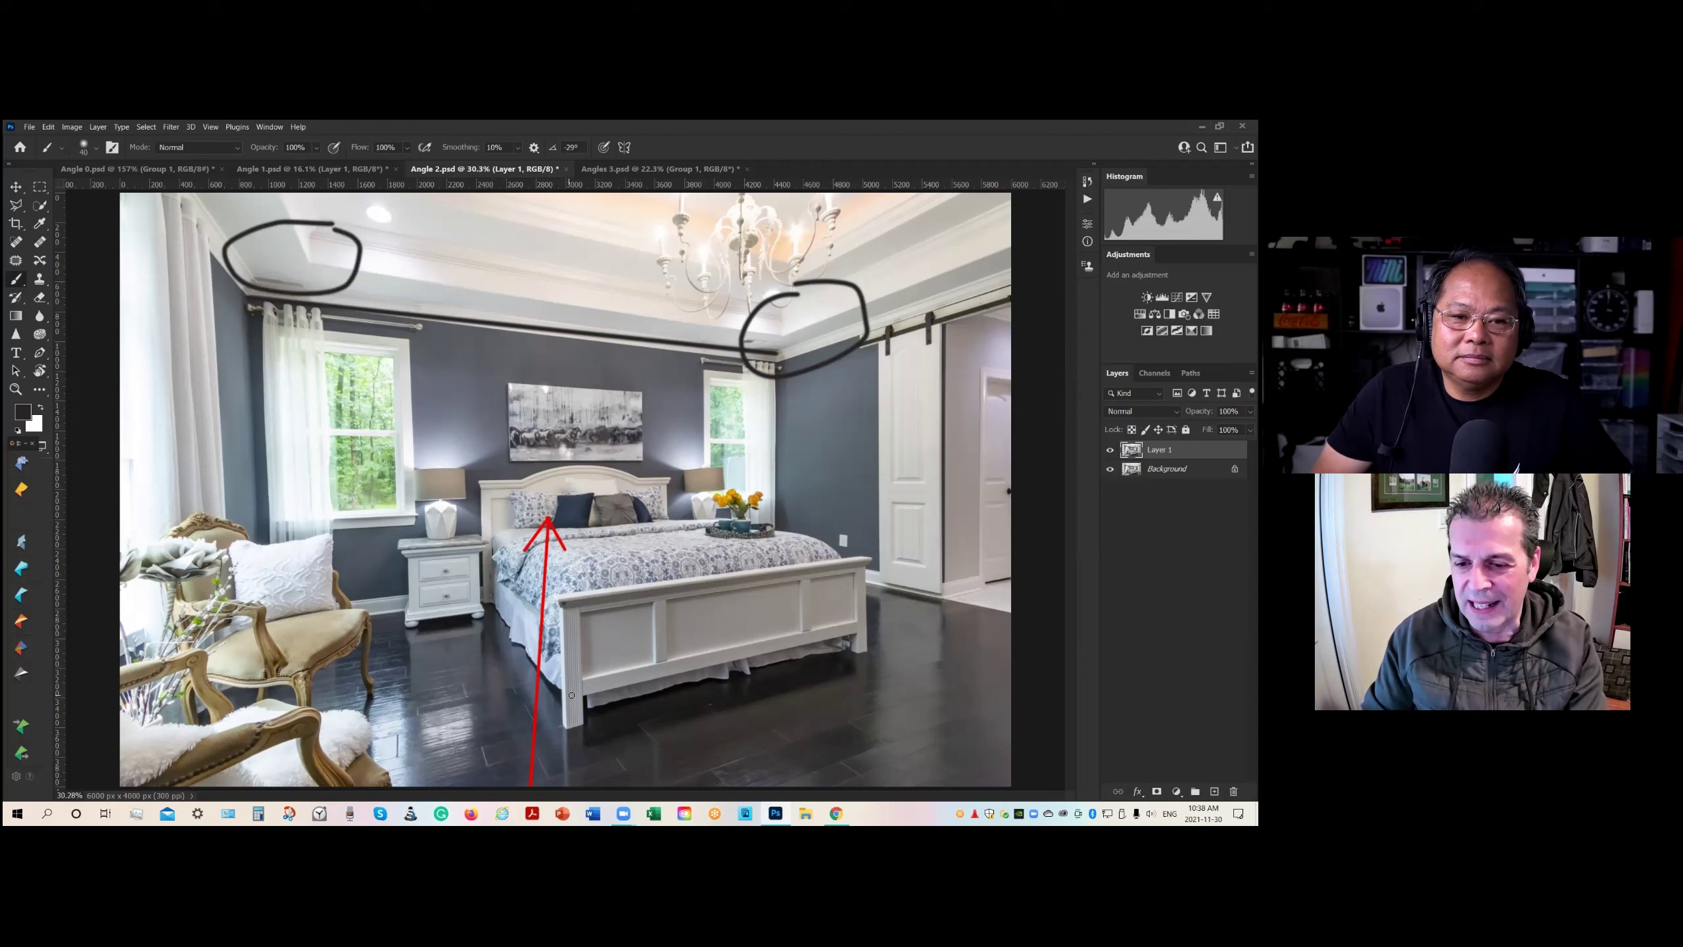
Step: Outline the bed's footboard with straight brush lines along its lower, side and upper edges
shift+click(865, 633)
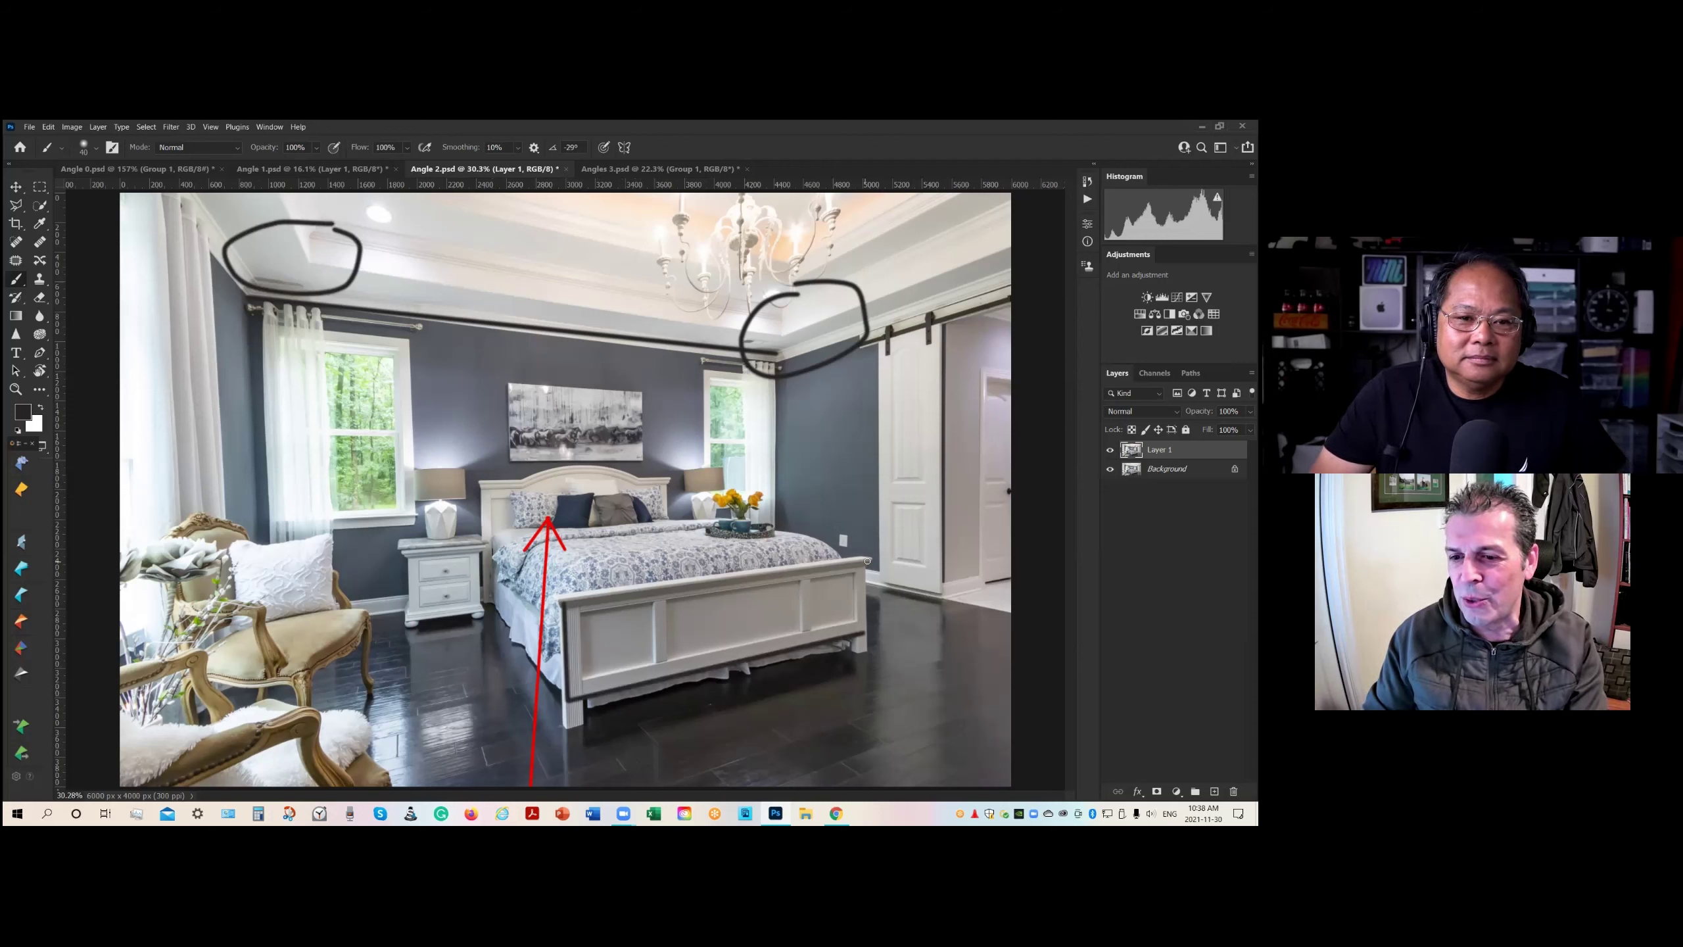
shift+click(867, 560)
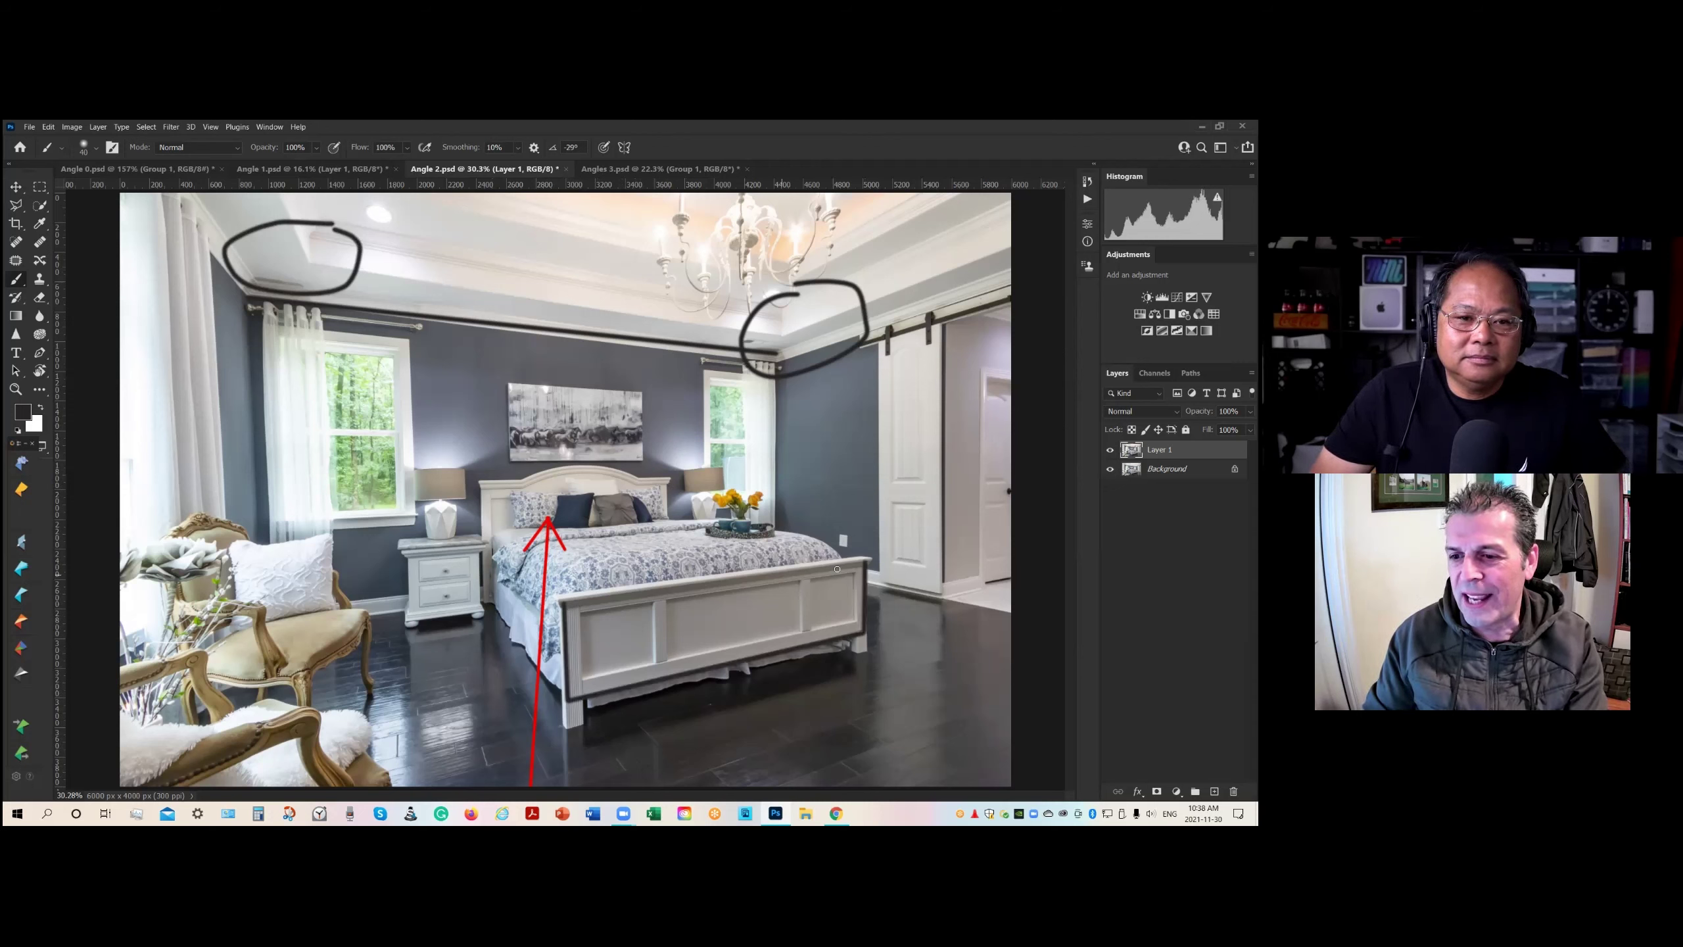
shift+click(565, 604)
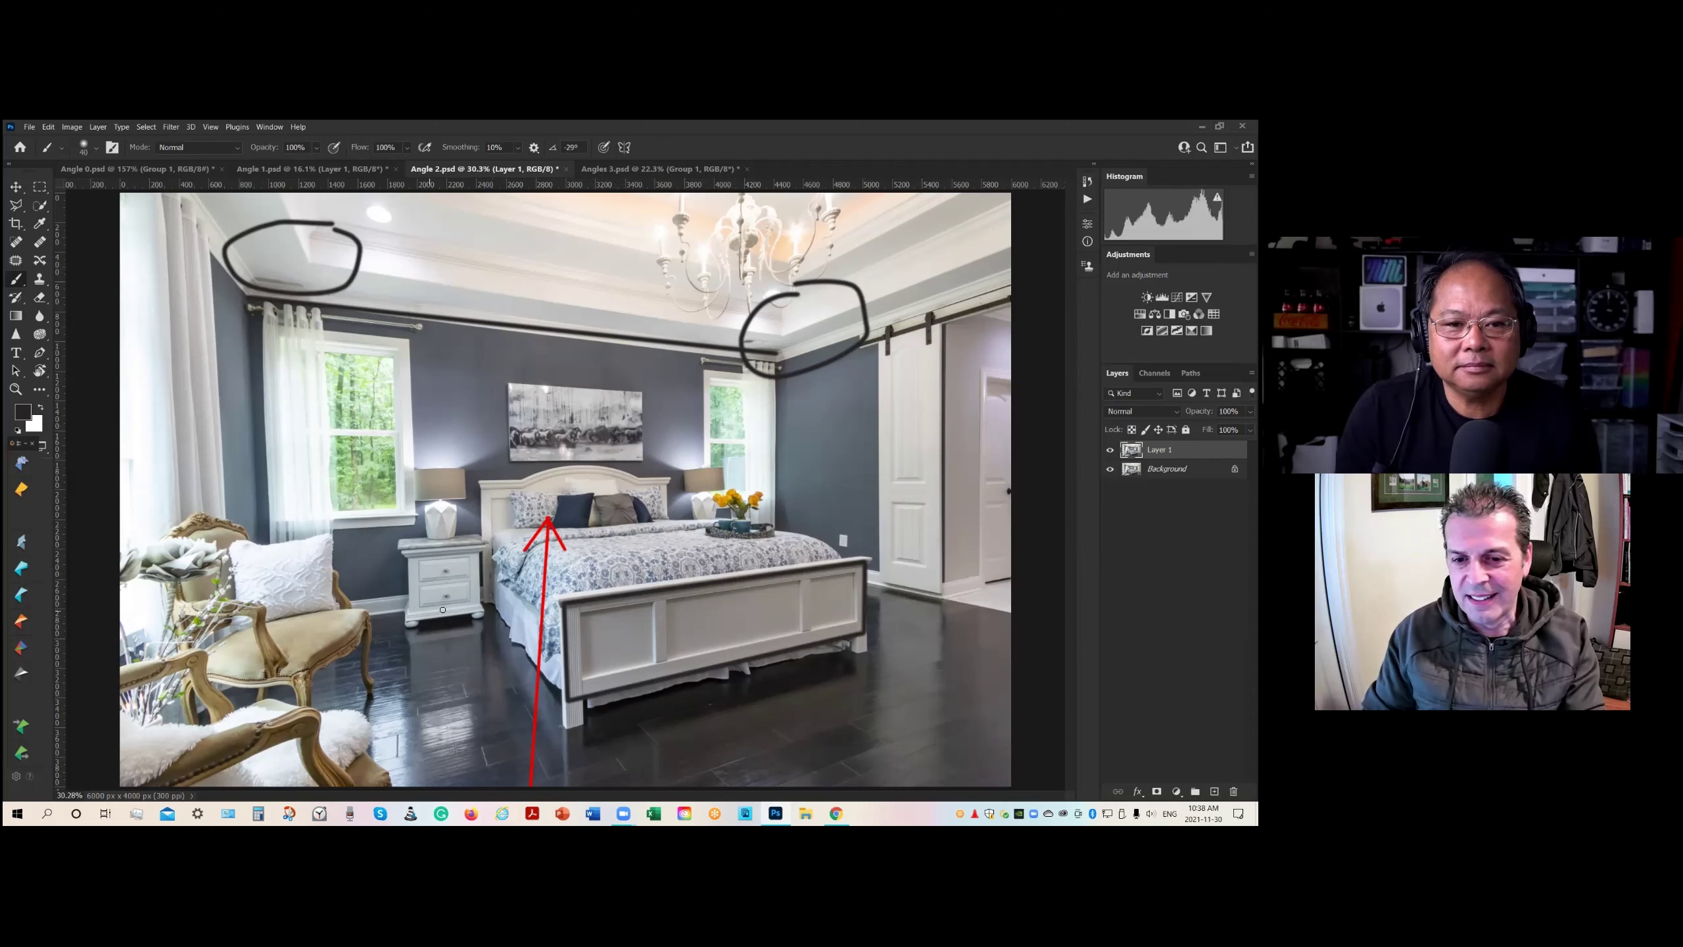
Step: Brush a straight-edged box from the bed's side across the floor and armchairs, and circle the foreground chair
shift+click(516, 607)
shift+click(528, 702)
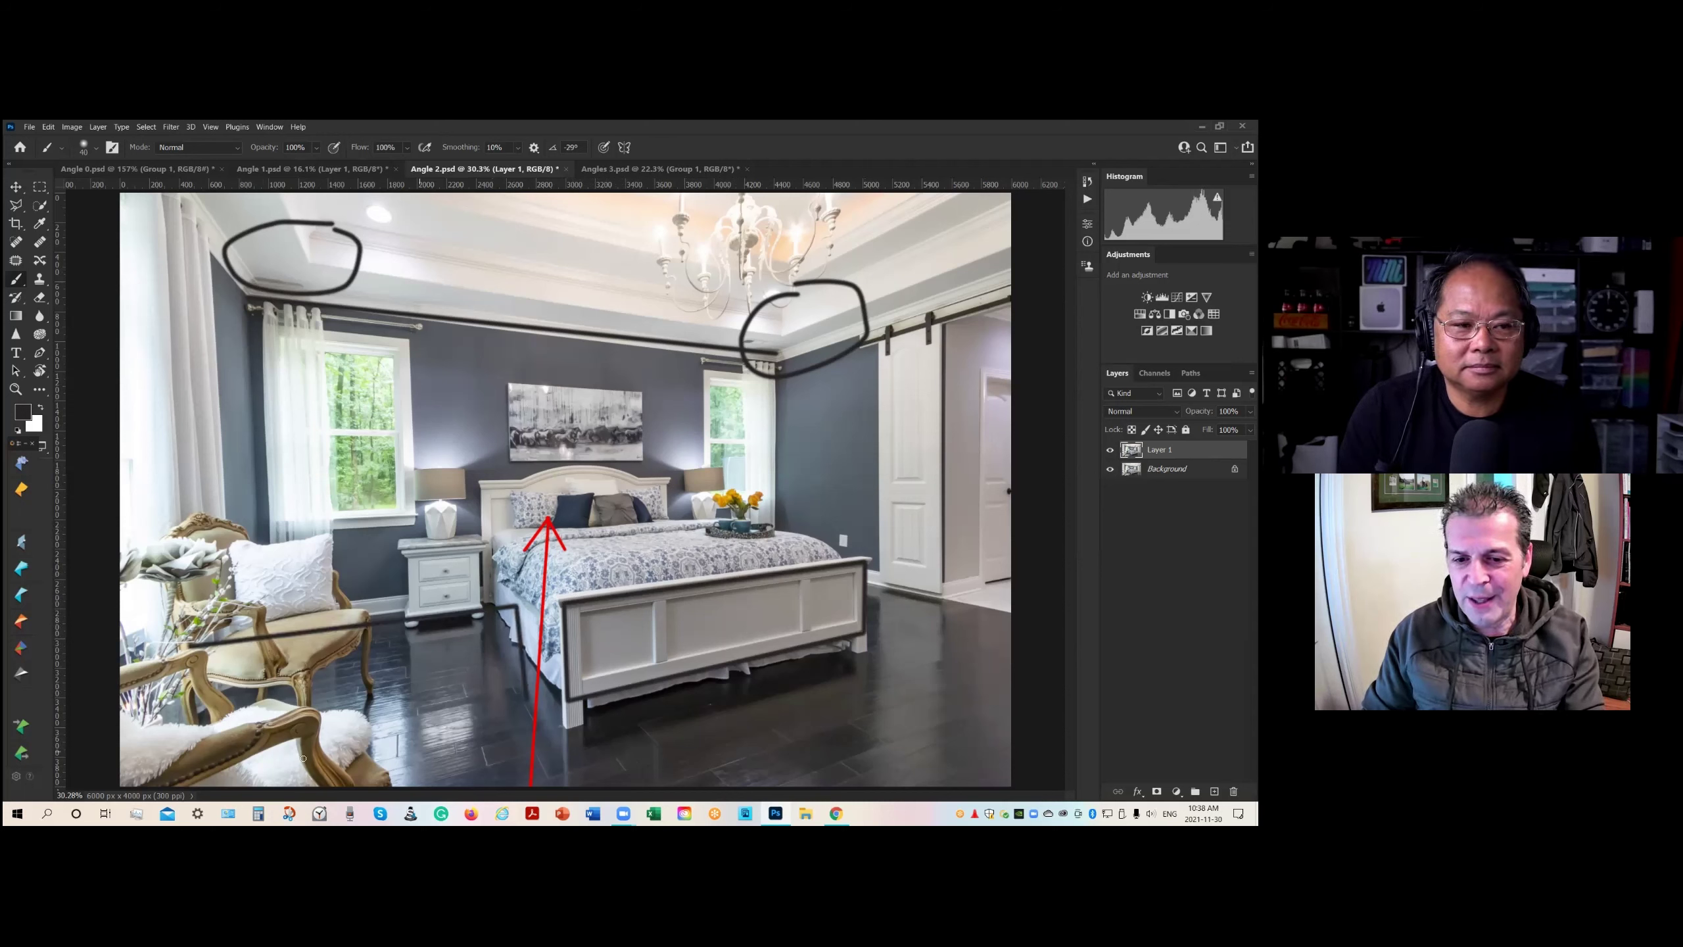
shift+click(205, 754)
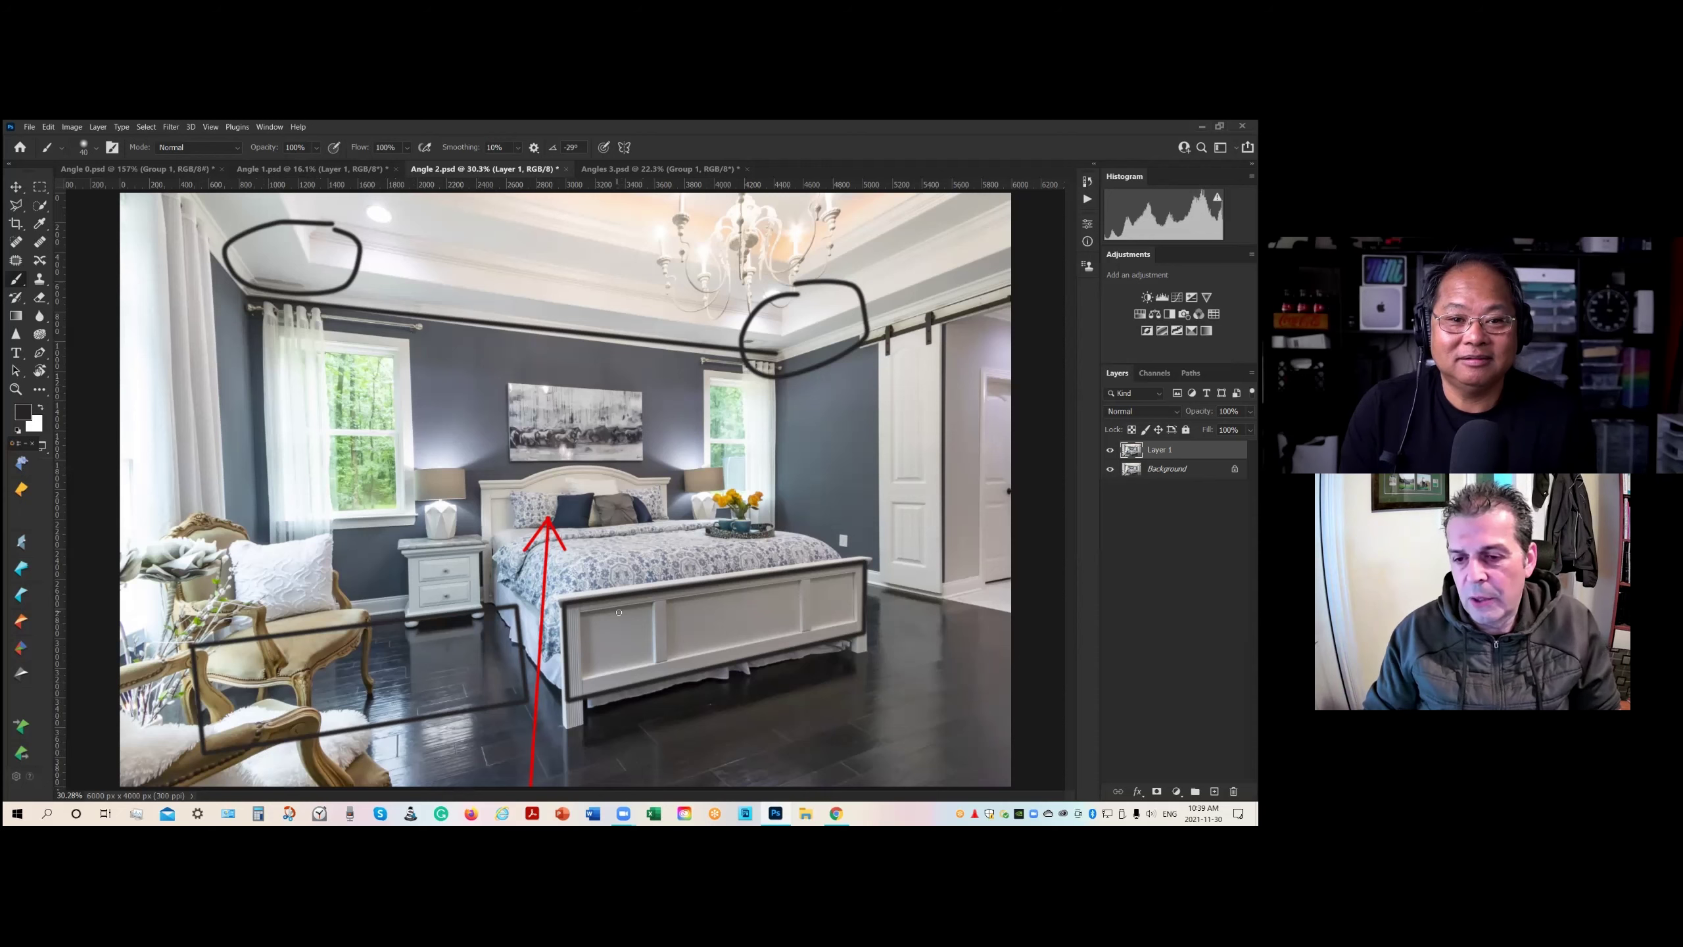
mouse_move(299, 701)
mouse_down()
mouse_move(164, 728)
mouse_move(313, 780)
mouse_move(292, 704)
mouse_move(202, 713)
mouse_move(169, 763)
mouse_move(341, 770)
mouse_move(207, 702)
mouse_move(144, 732)
mouse_move(317, 777)
mouse_move(353, 719)
mouse_up()
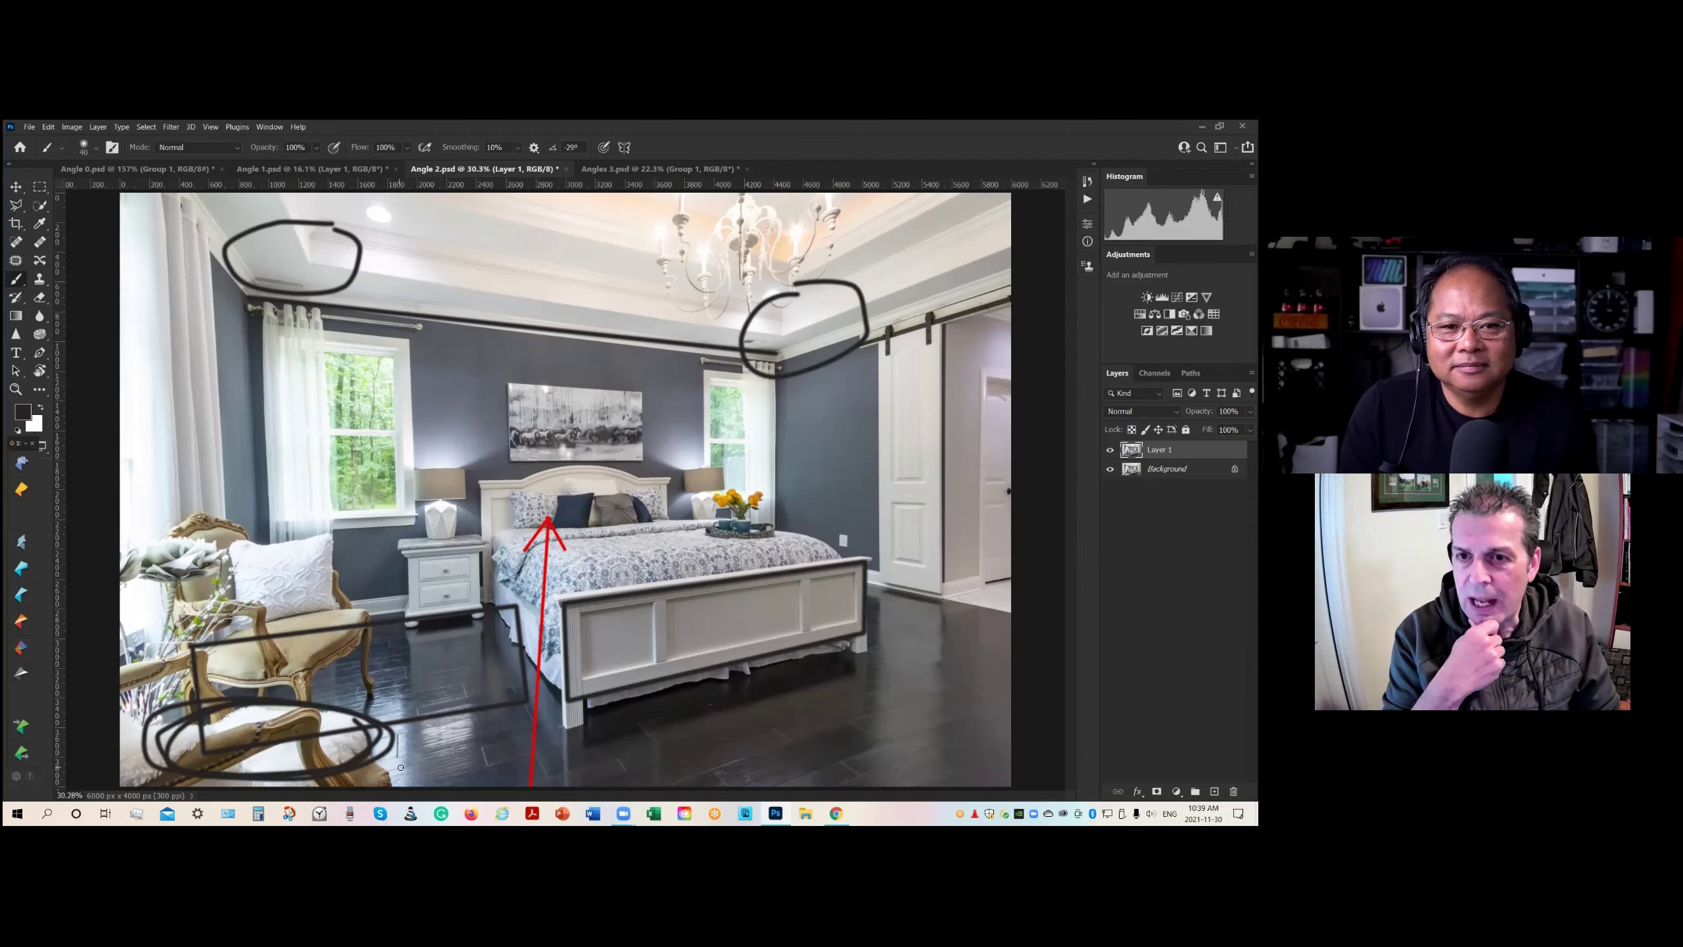
Step: Switch to Angles 3.psd and make the Missed 1 pt layer visible
click(622, 168)
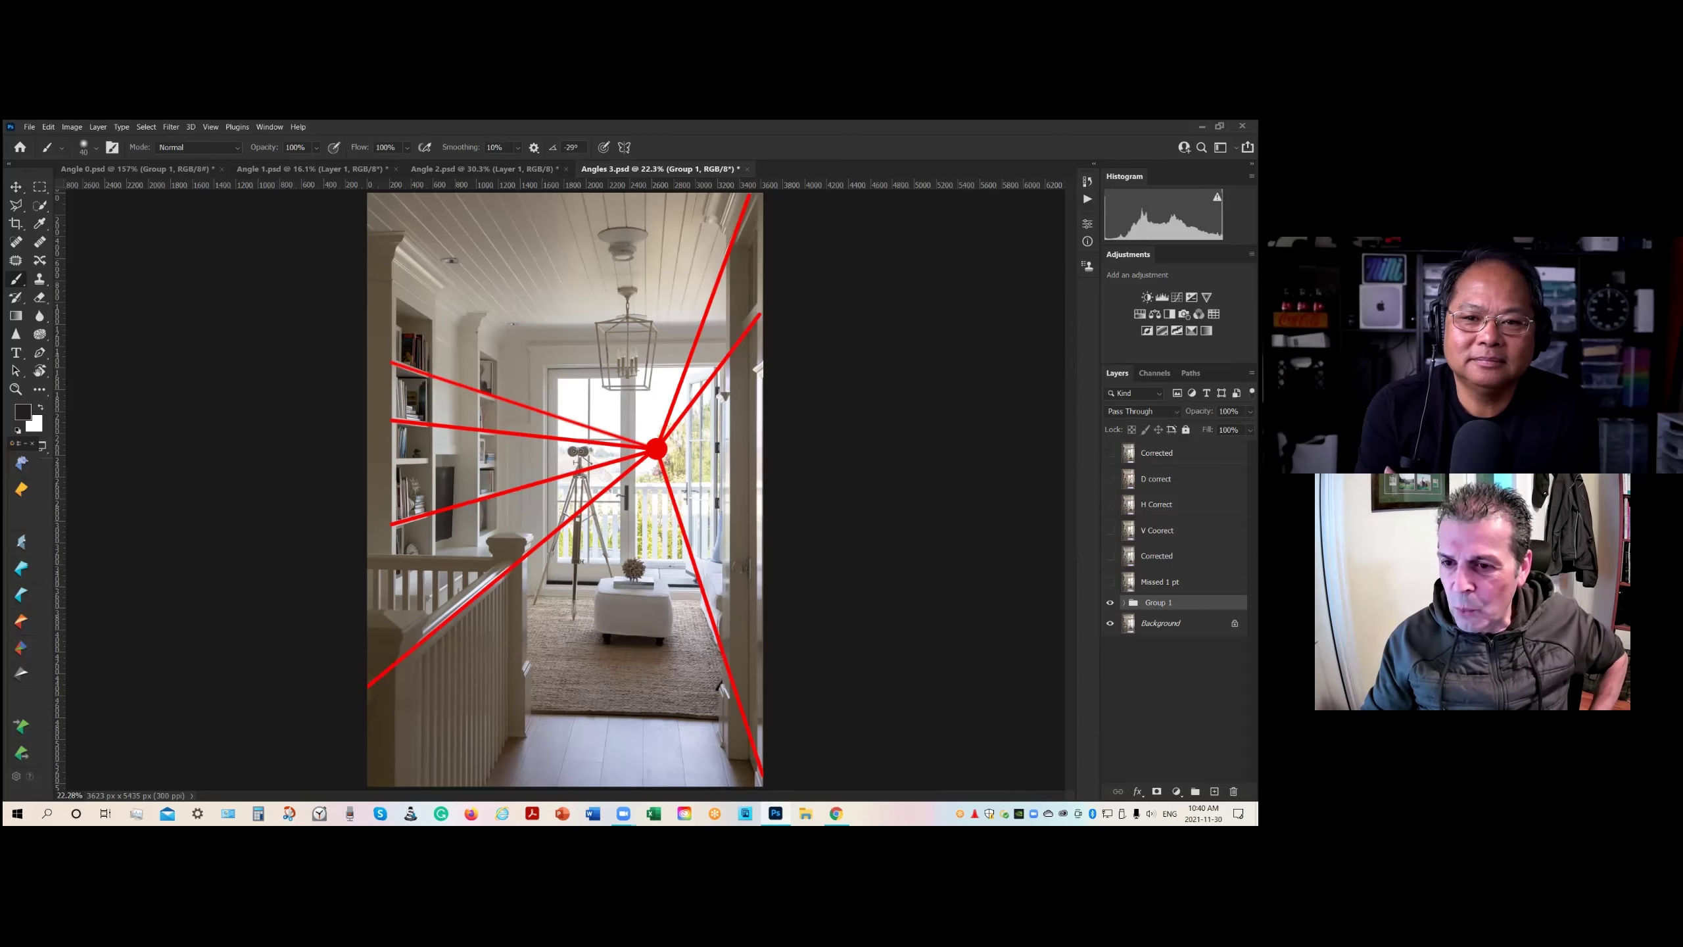
click(1110, 581)
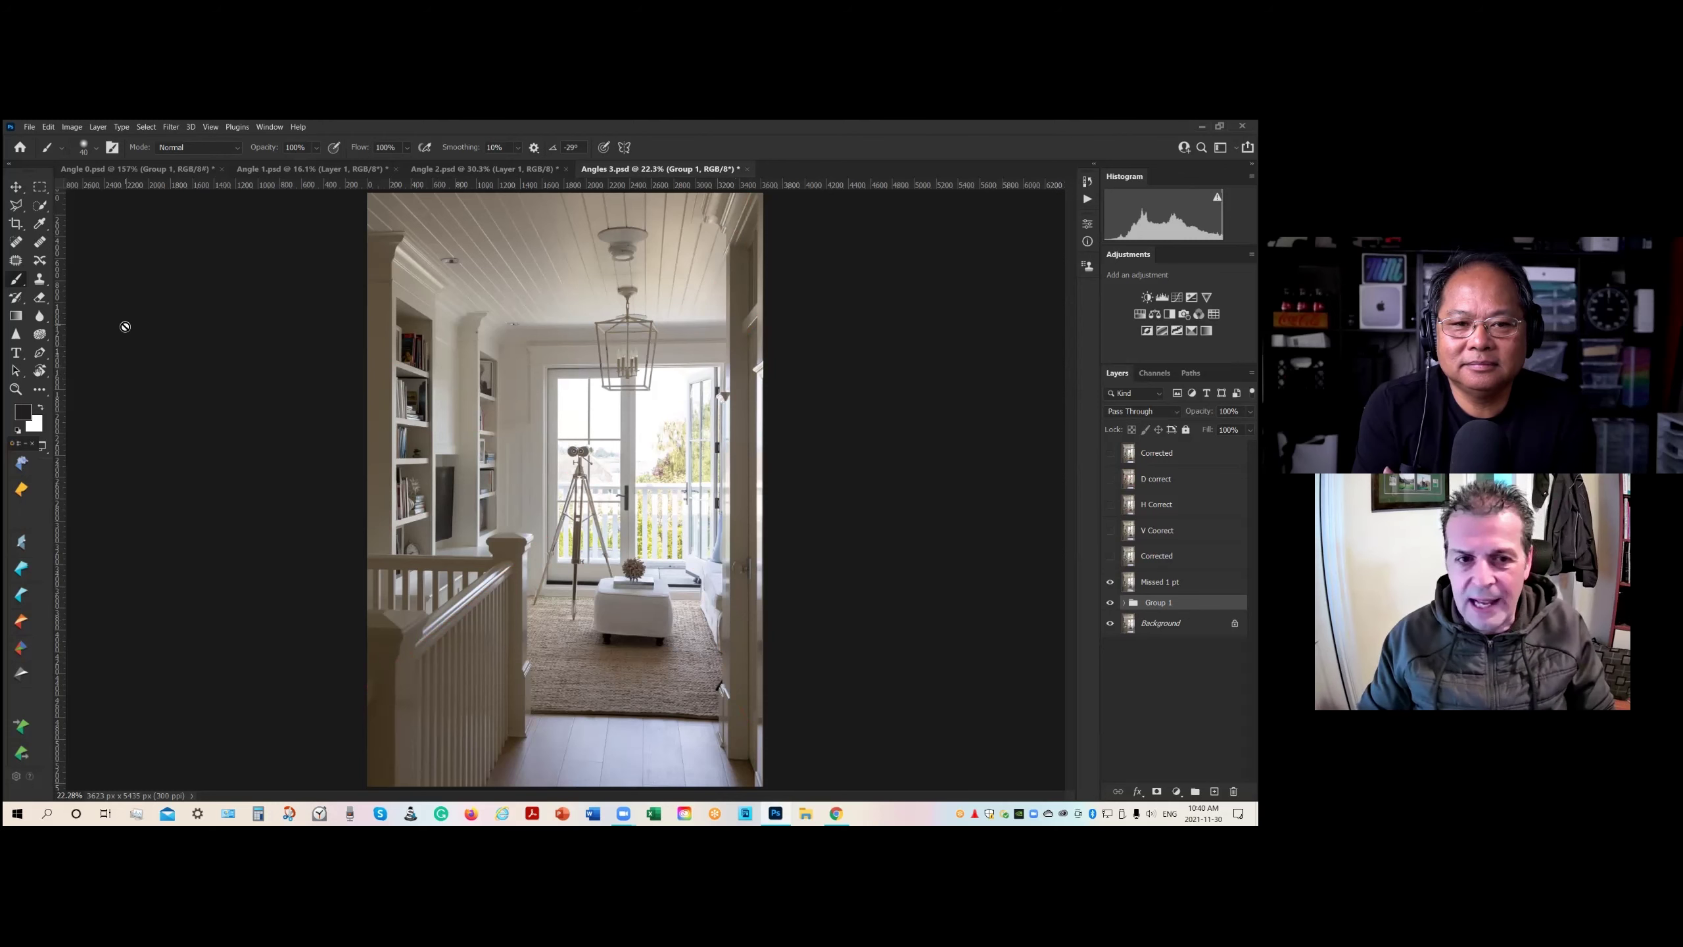
Step: Place a vertical guide along the bookcase's front edge and a horizontal guide along the moulding above the glass doors
drag(58, 320, 391, 287)
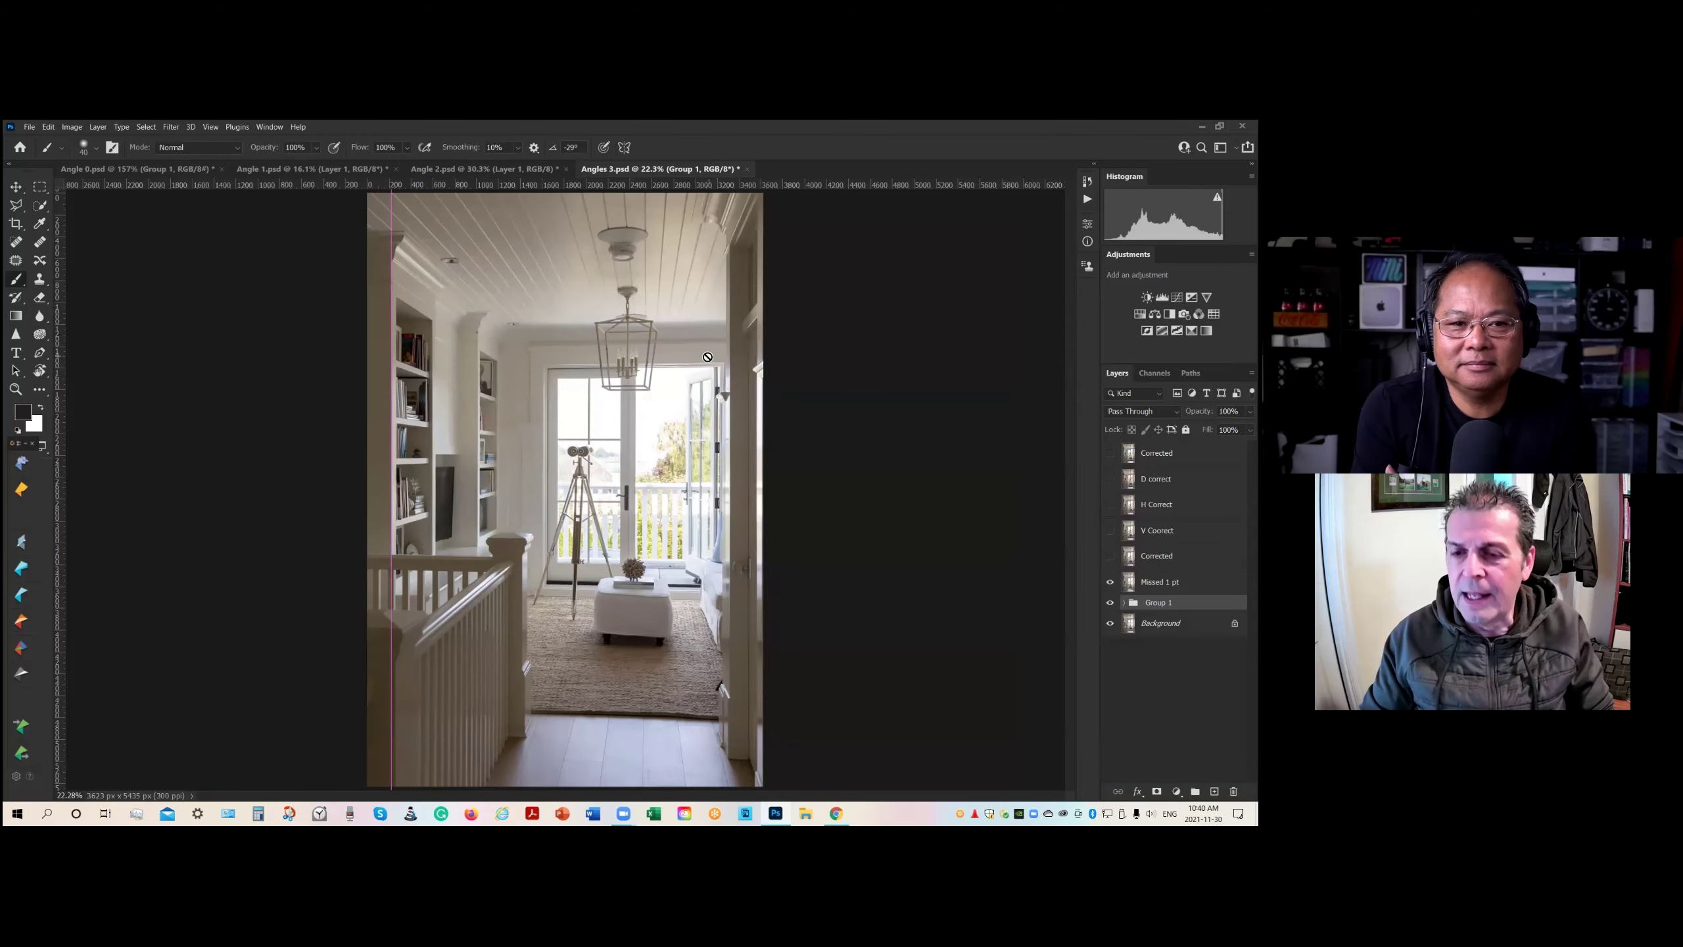
scroll(707, 357, up, 5)
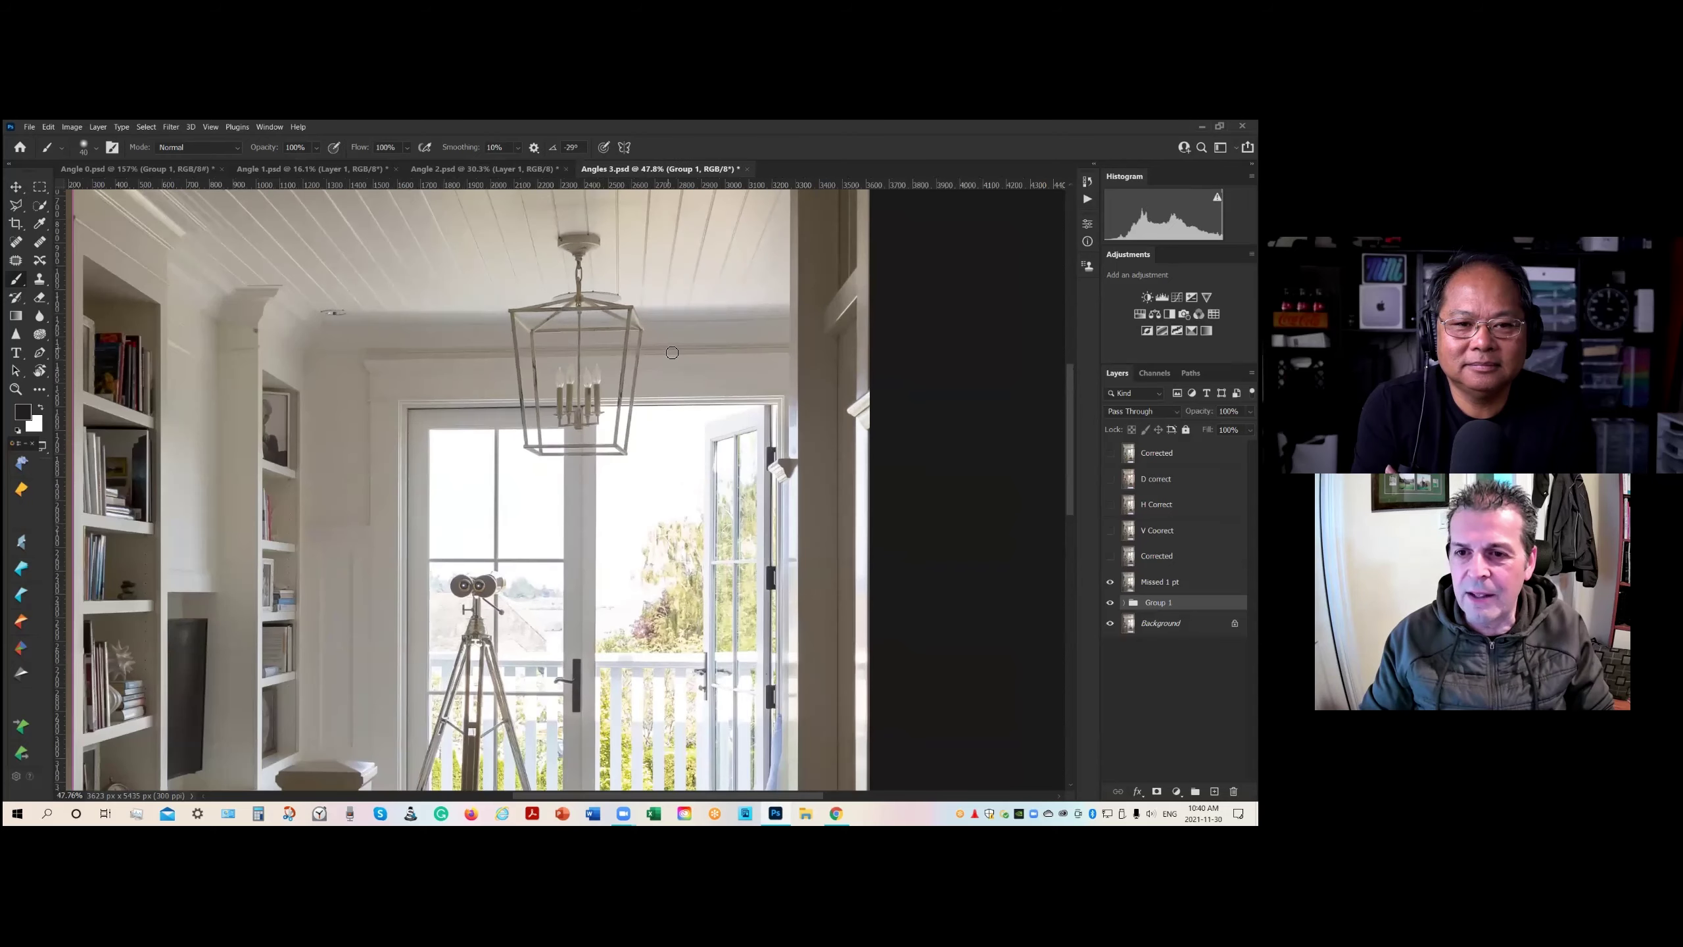
scroll(672, 352, up, 5)
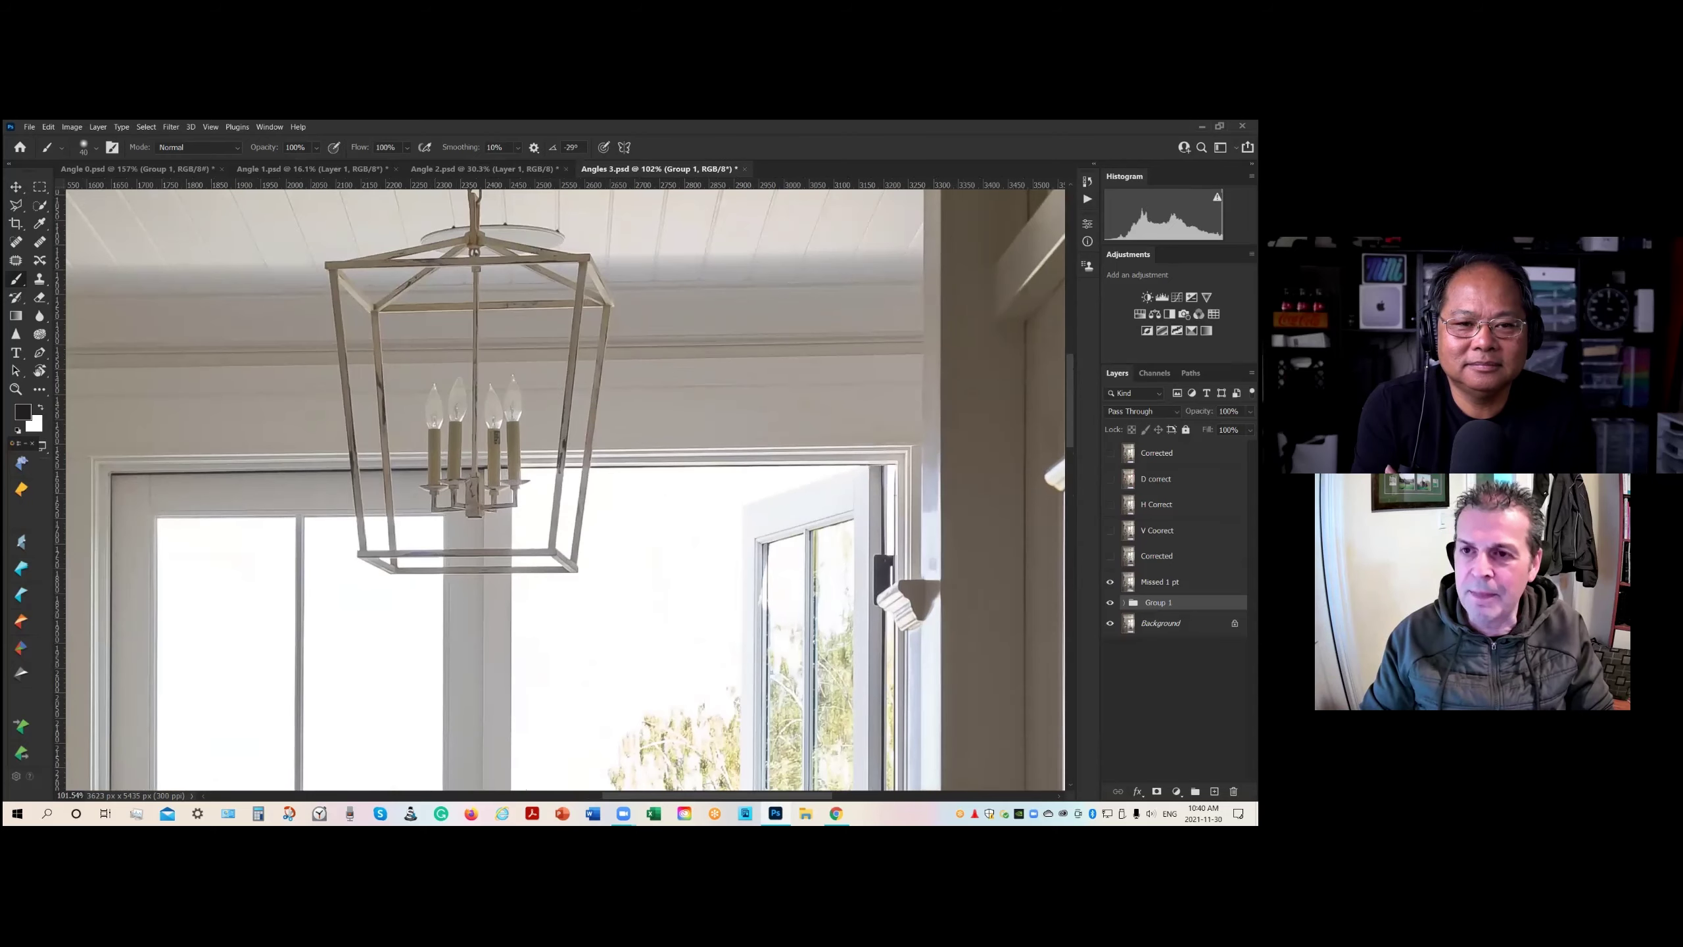
drag(840, 187, 837, 354)
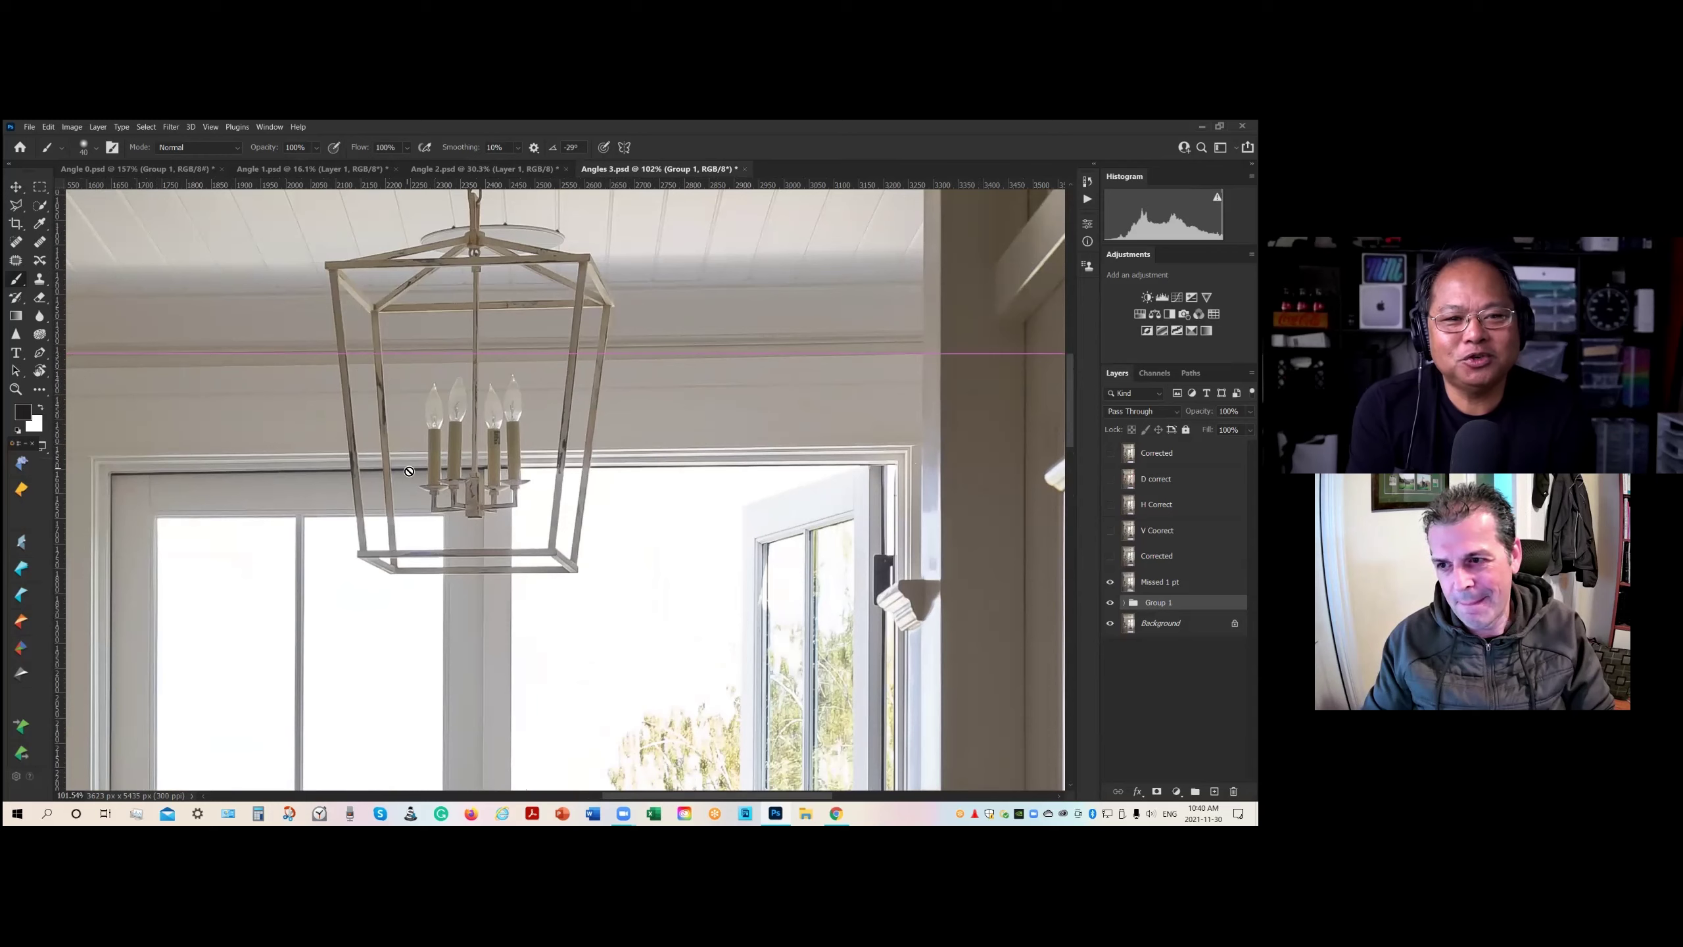
Step: Show the lower Corrected, V Coorect, H Correct and D correct layers, and hide the guides
key(ctrl+0)
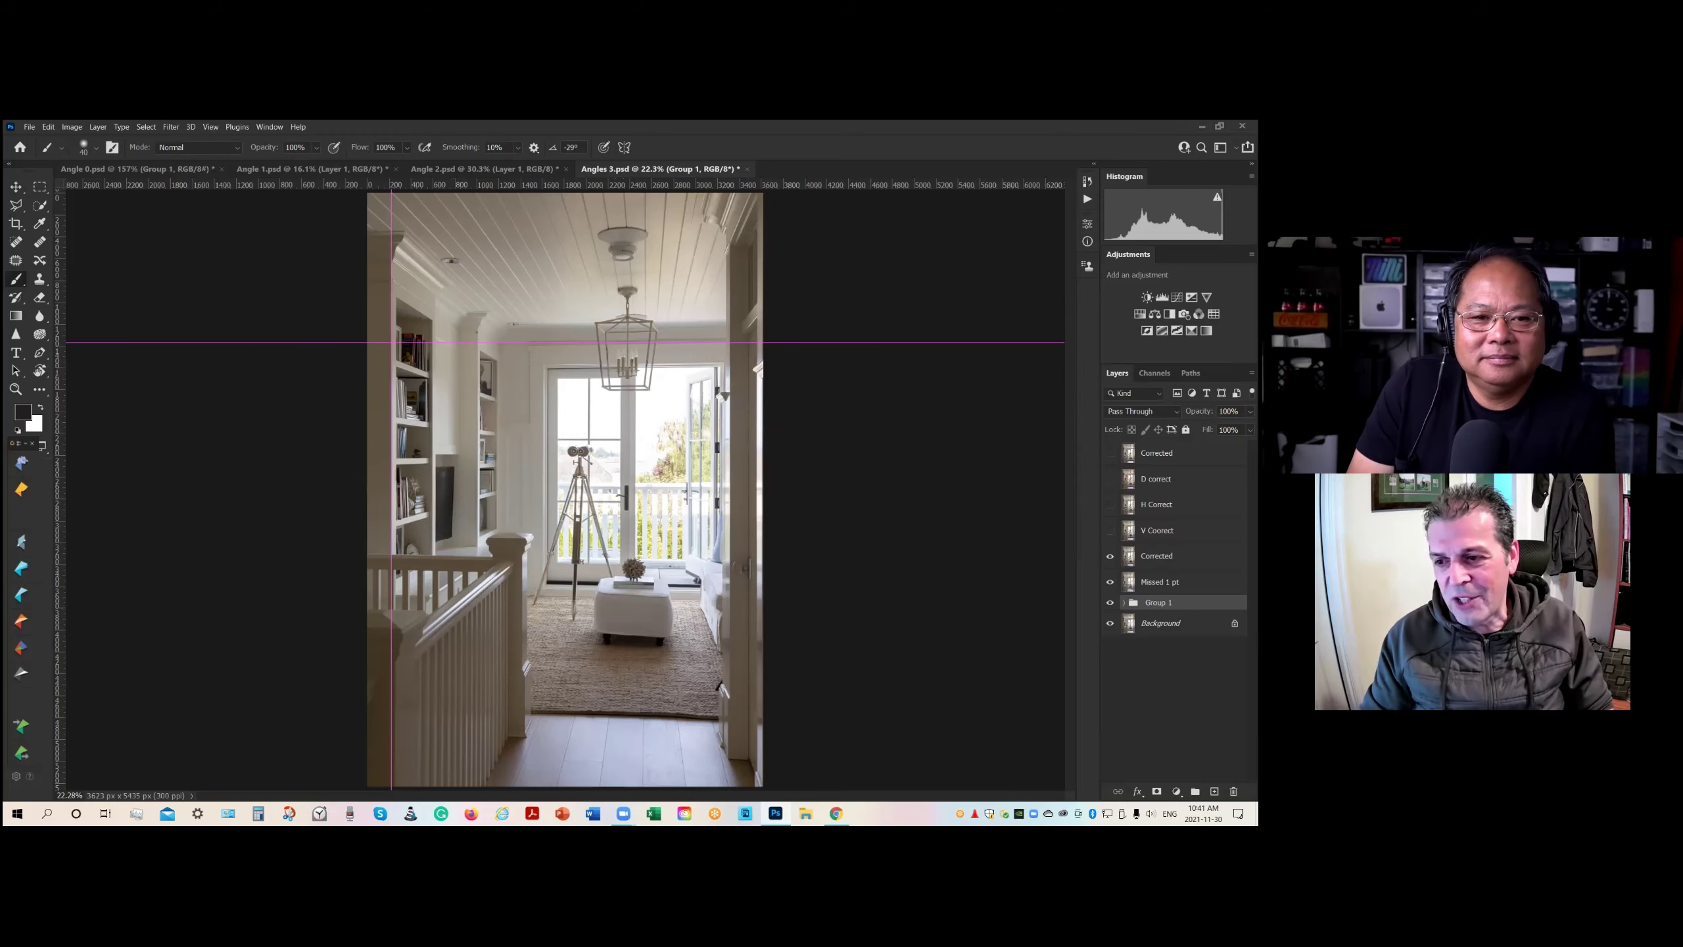
click(1110, 556)
click(1109, 529)
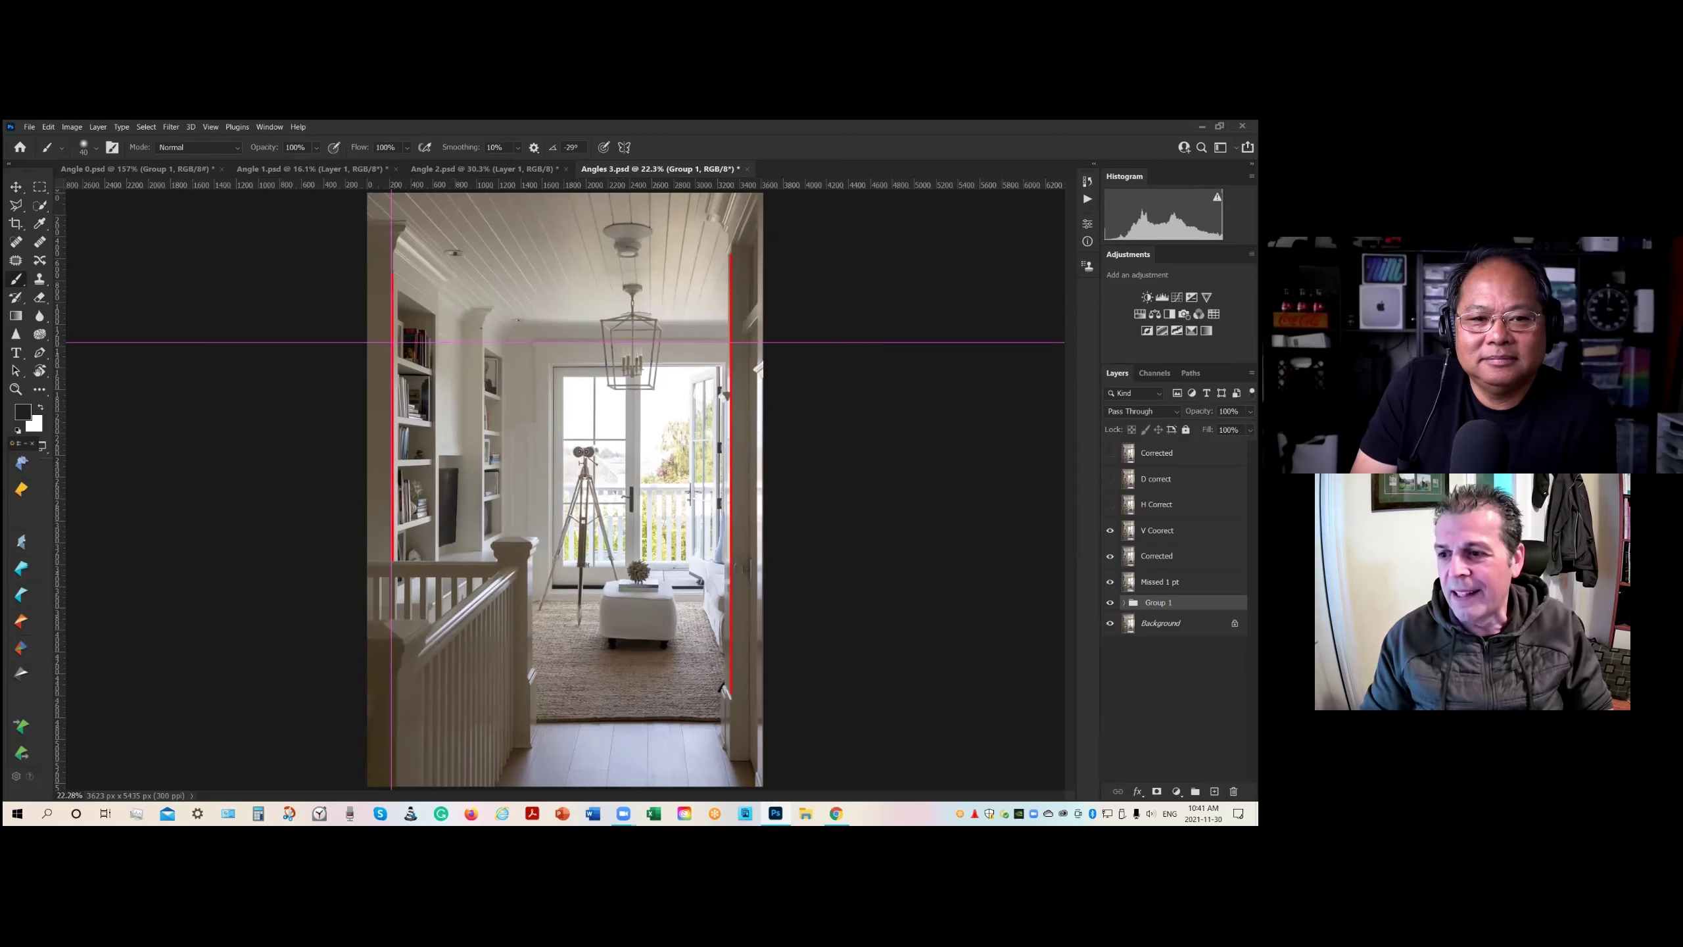
click(1110, 504)
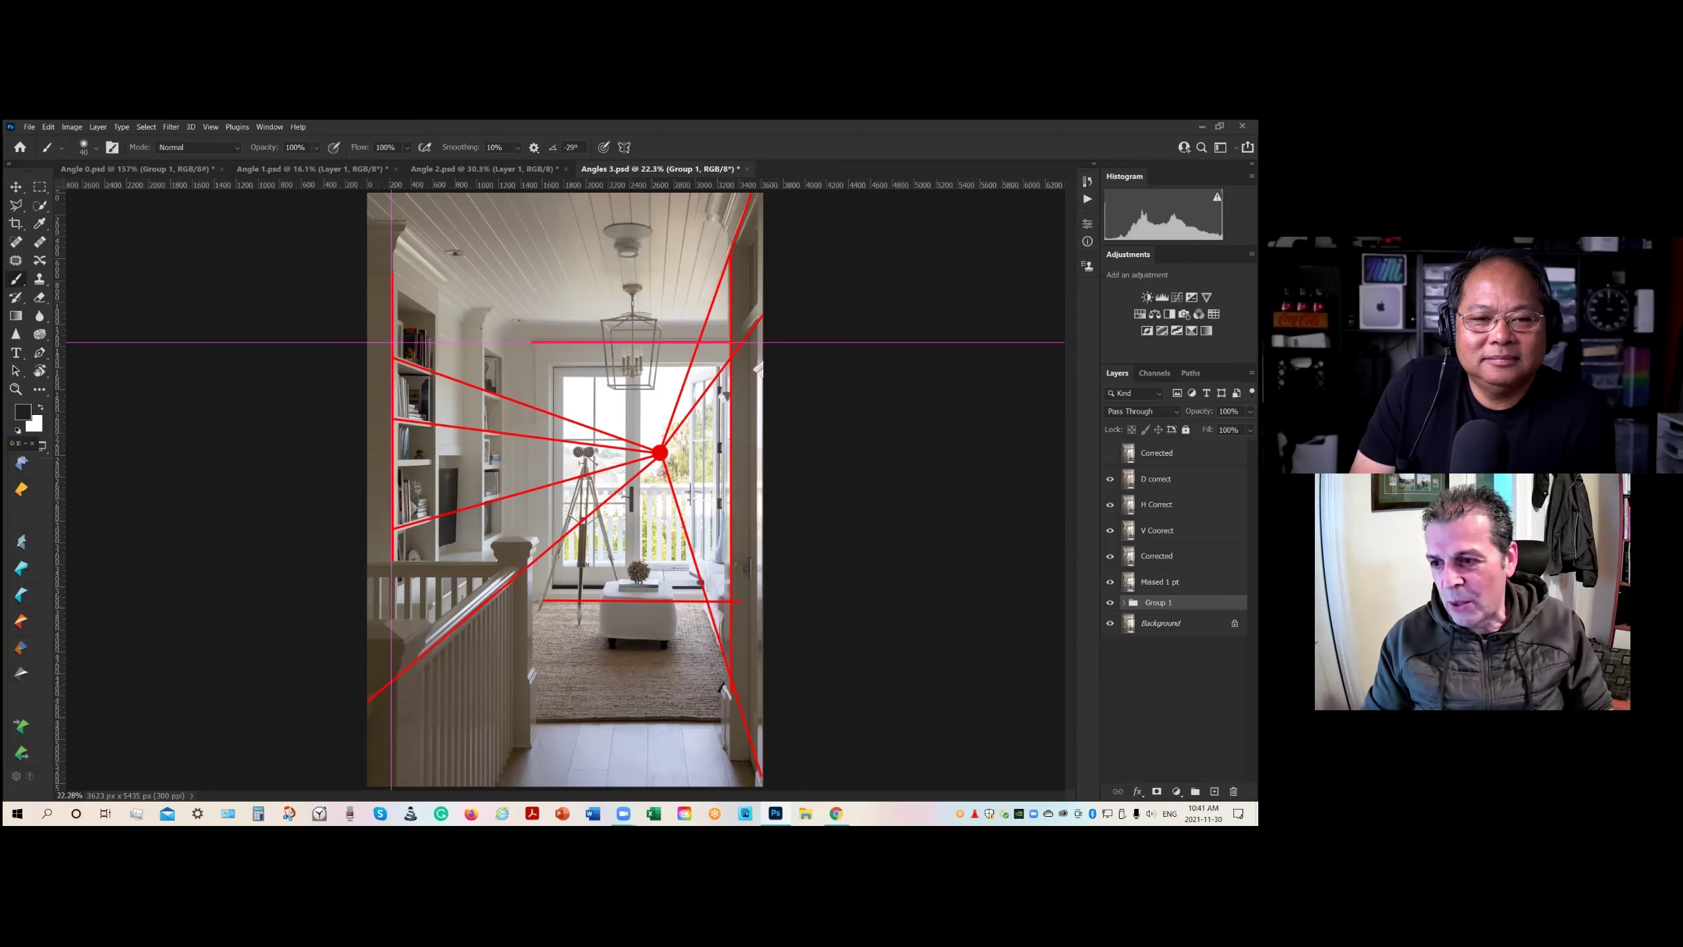
key(ctrl+semicolon)
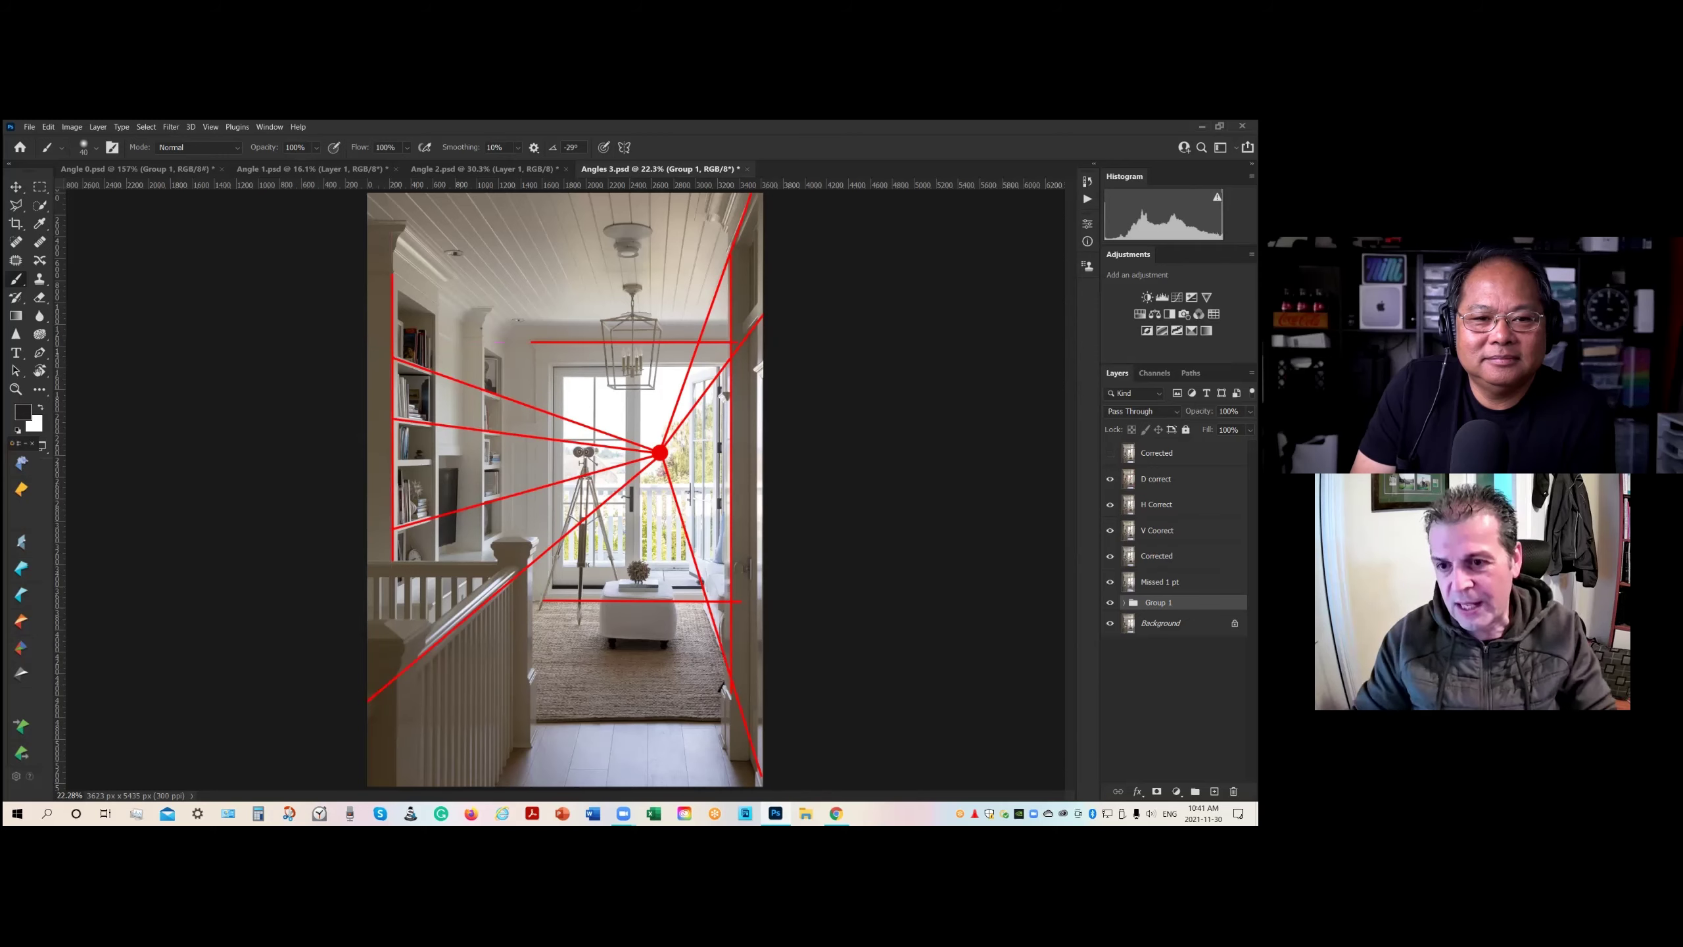
Step: Compare the topmost Corrected layer with the original Background by toggling its visibility while the other layers are hidden
click(1110, 453)
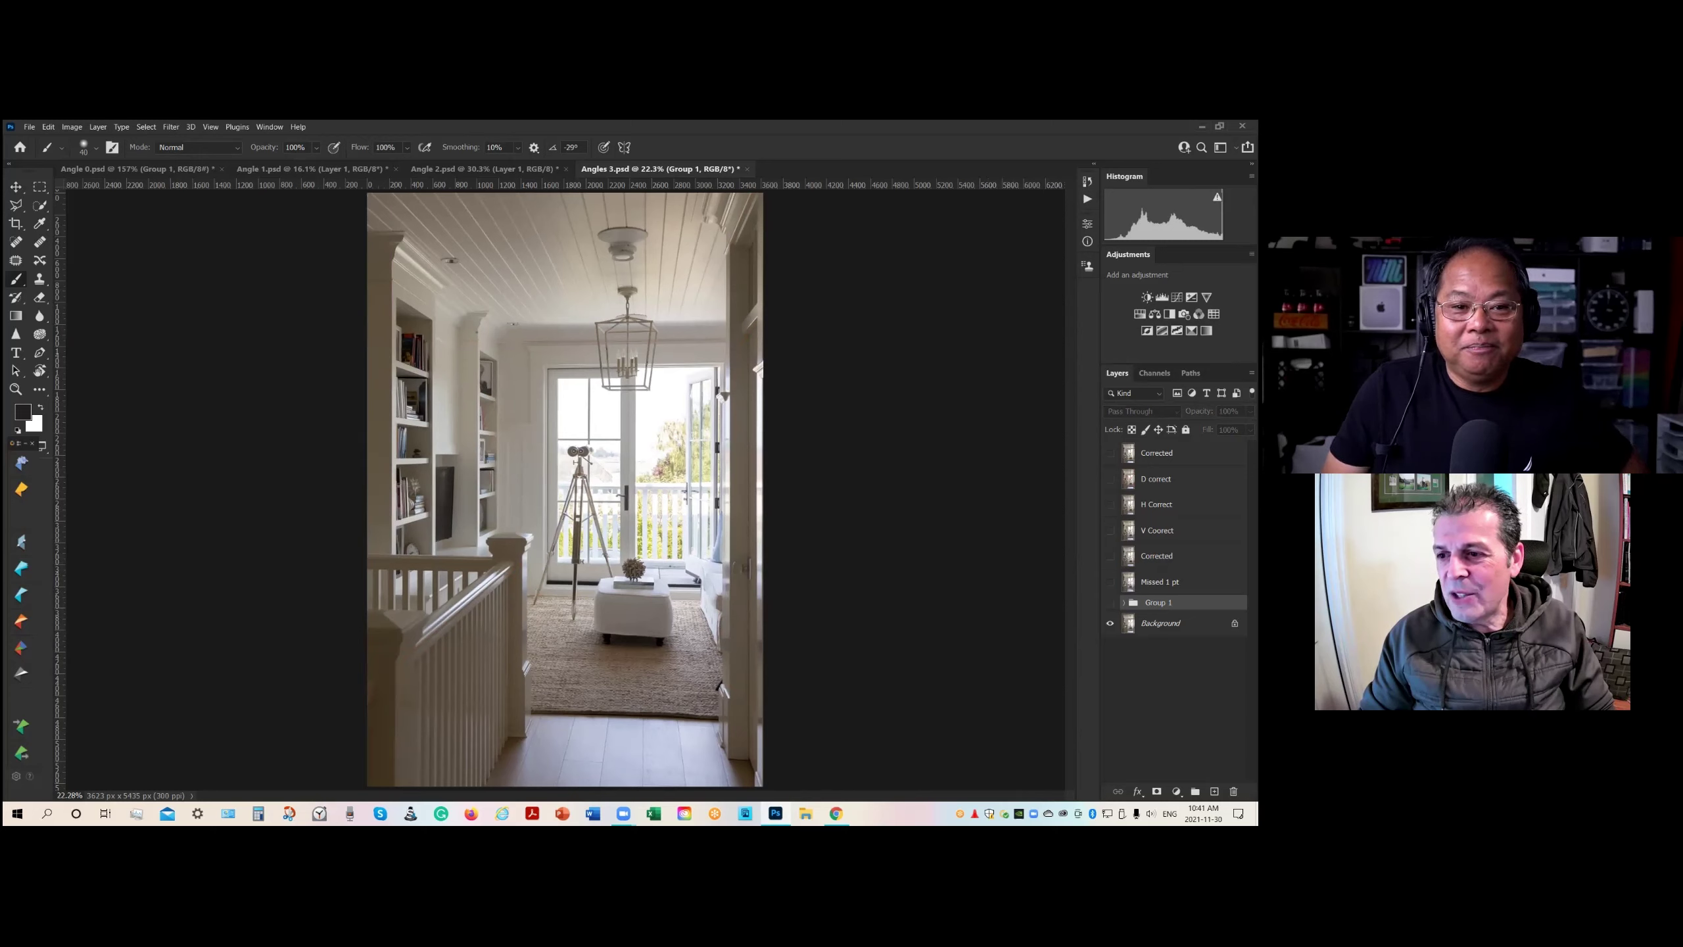
click(1110, 453)
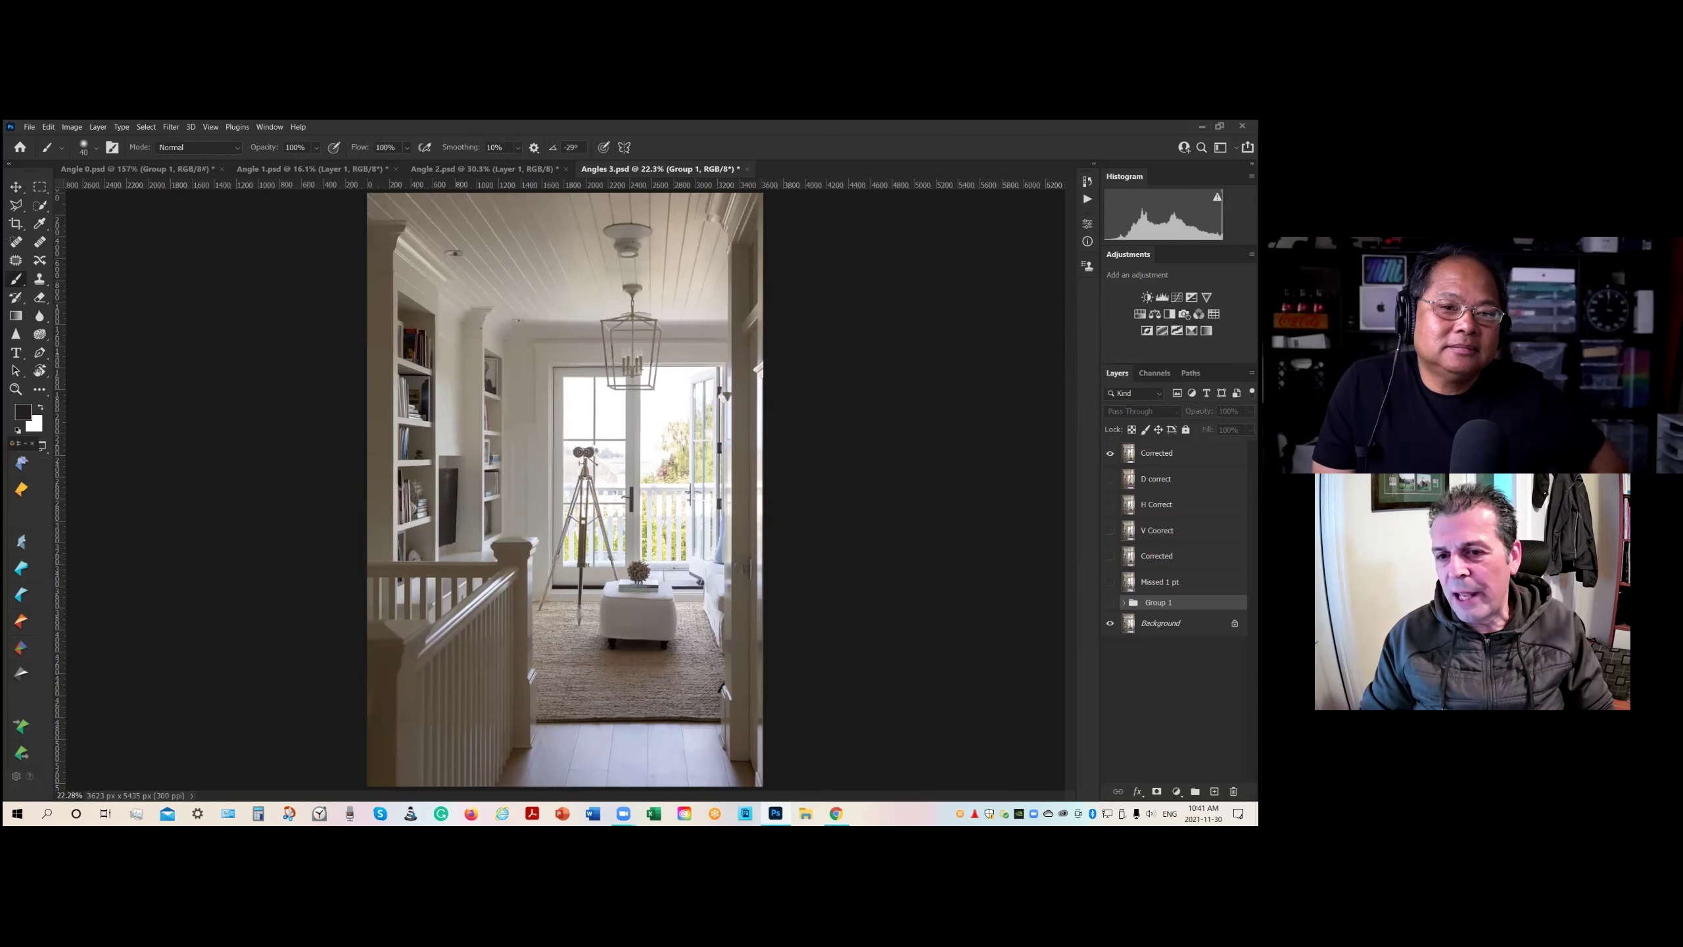
click(1110, 453)
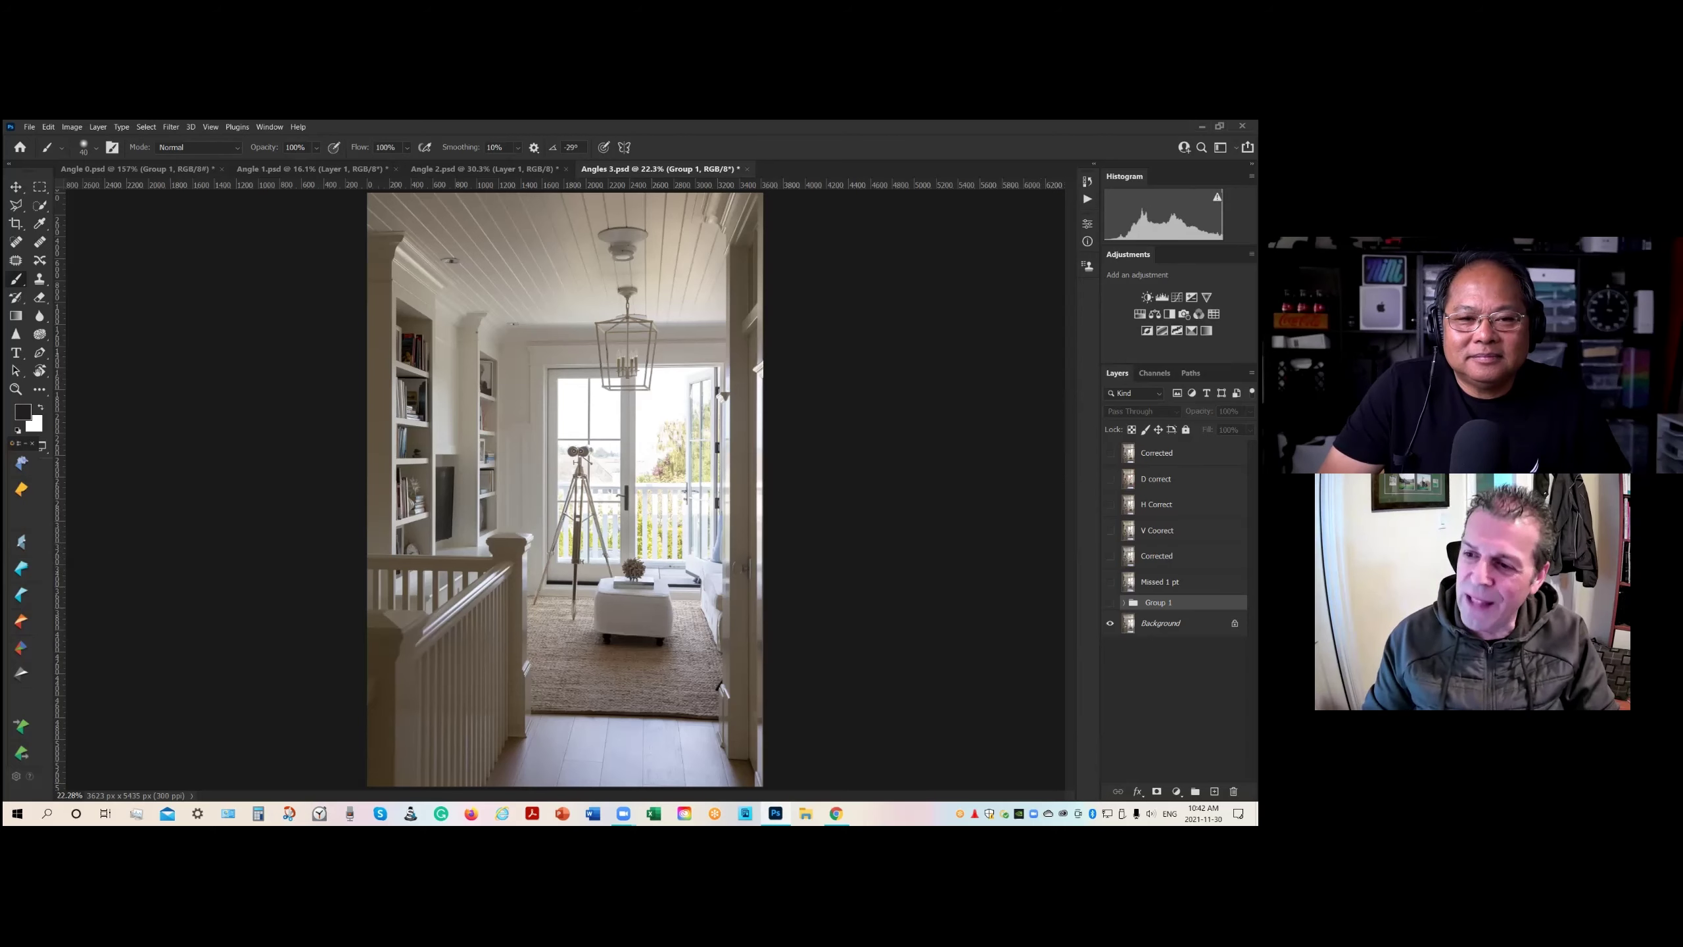
key(ctrl+z)
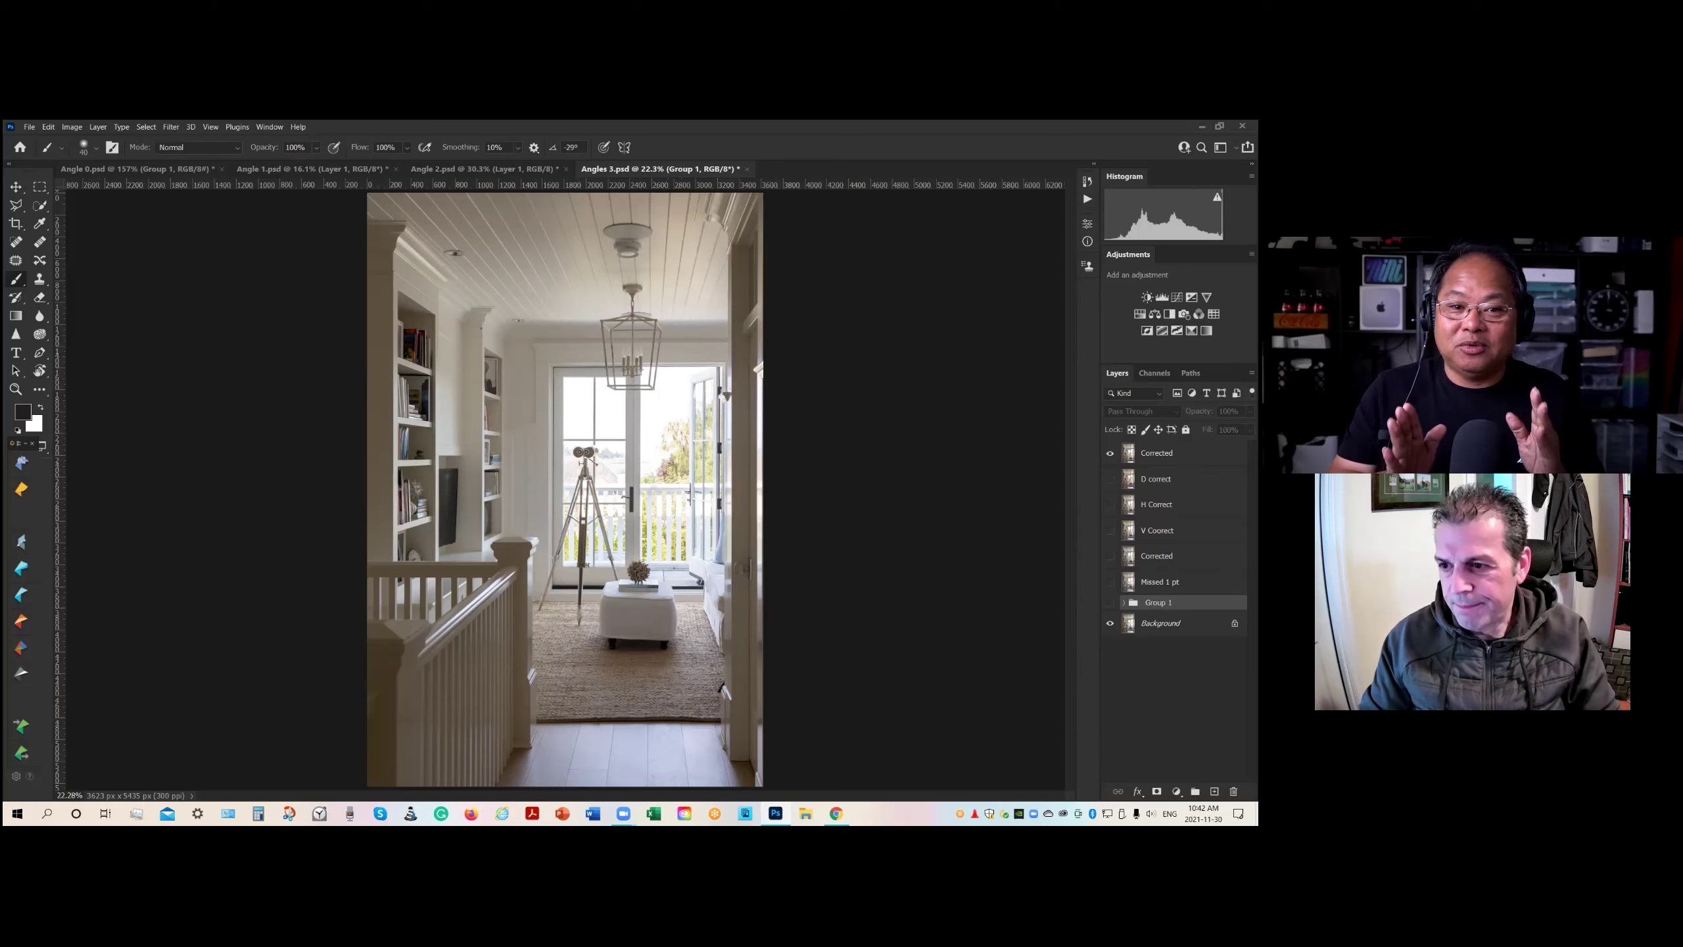
Step: Show all layers and, on the topmost Corrected layer, circle the vanishing point, line the door's vertical edge and circle the spot beside the ottoman
key(alt+period)
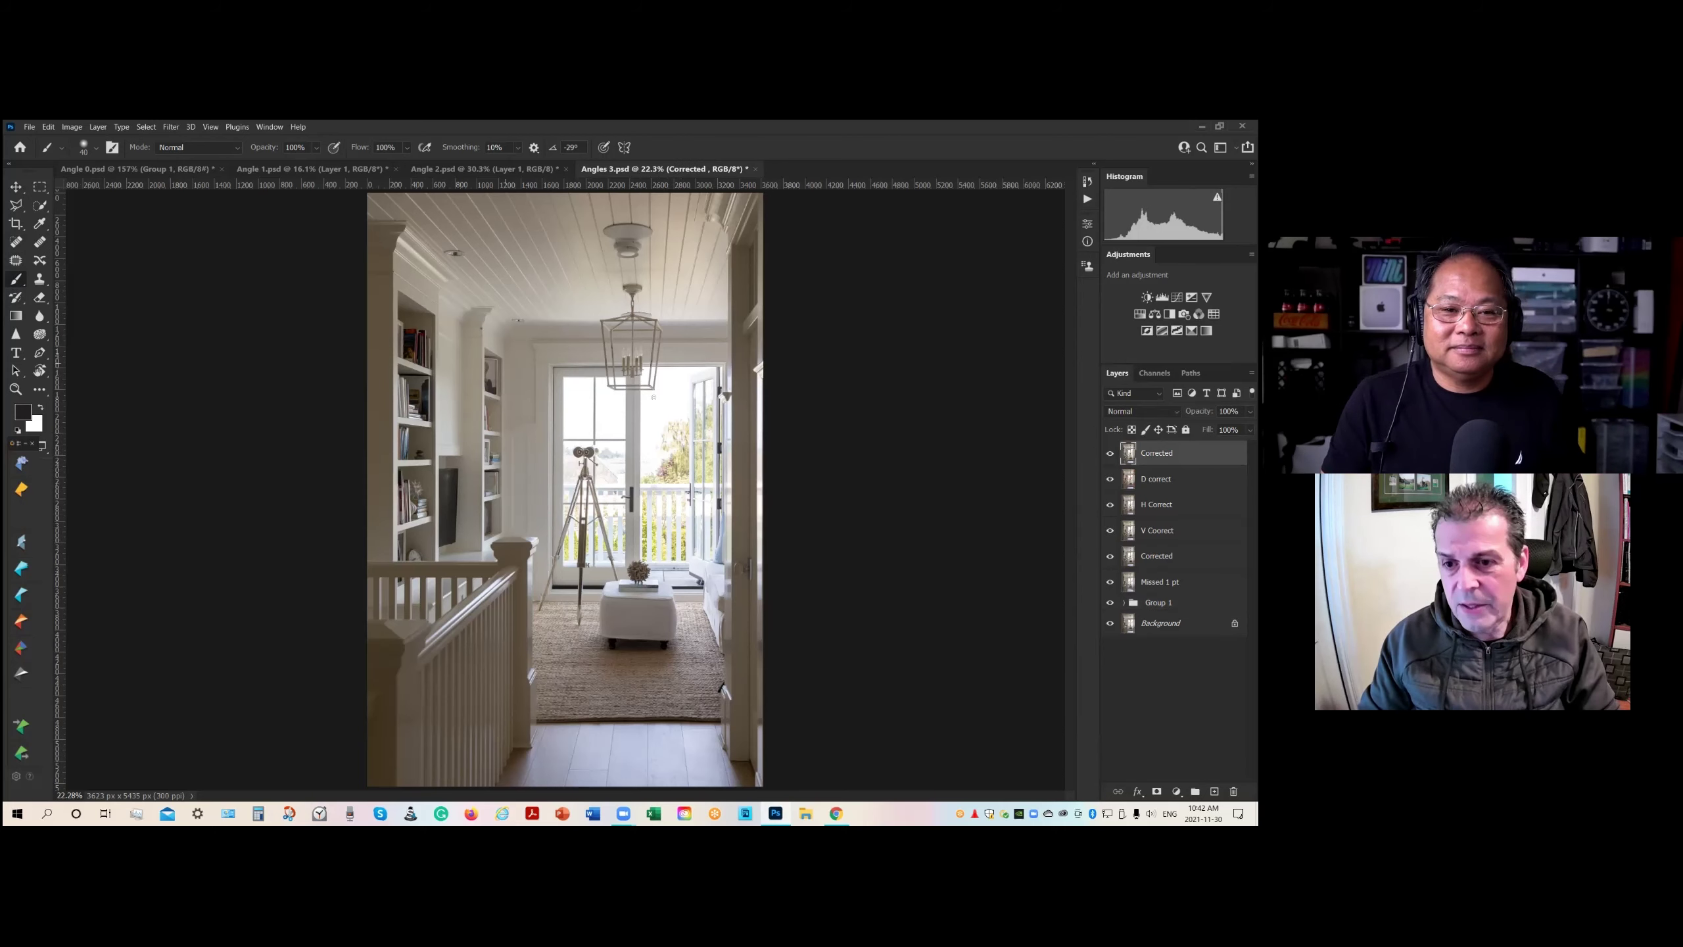
mouse_move(660, 440)
mouse_down()
mouse_move(654, 465)
mouse_move(680, 458)
mouse_move(673, 438)
mouse_move(664, 468)
mouse_move(669, 441)
mouse_move(646, 459)
mouse_move(681, 458)
mouse_up()
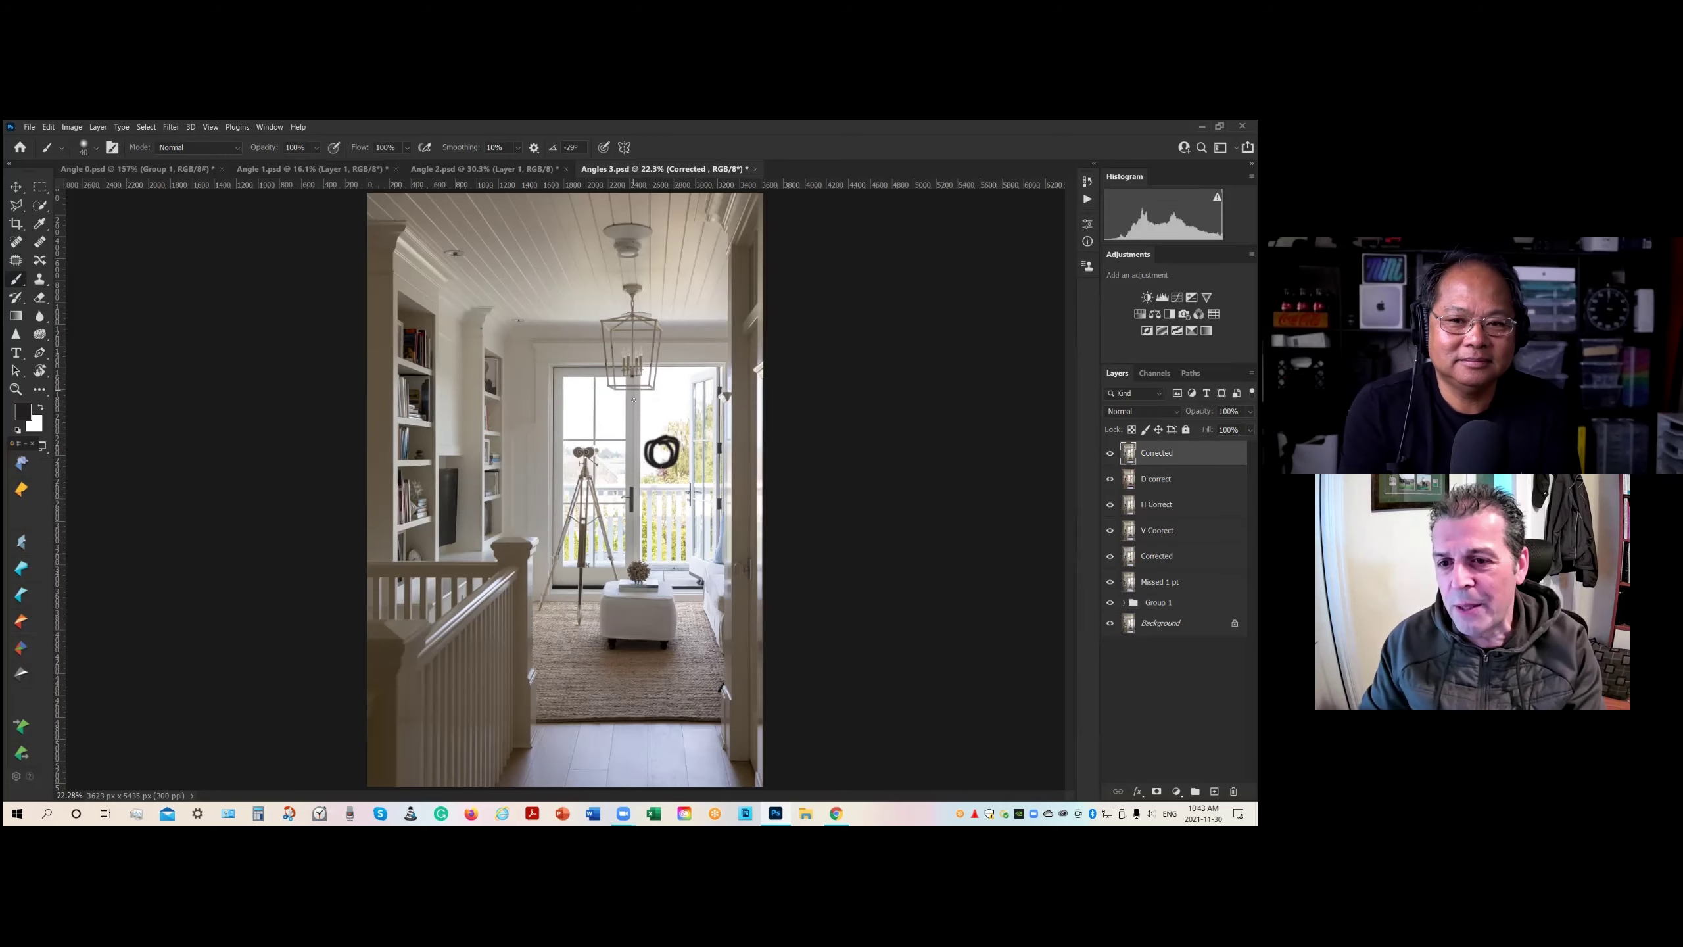
shift+click(640, 553)
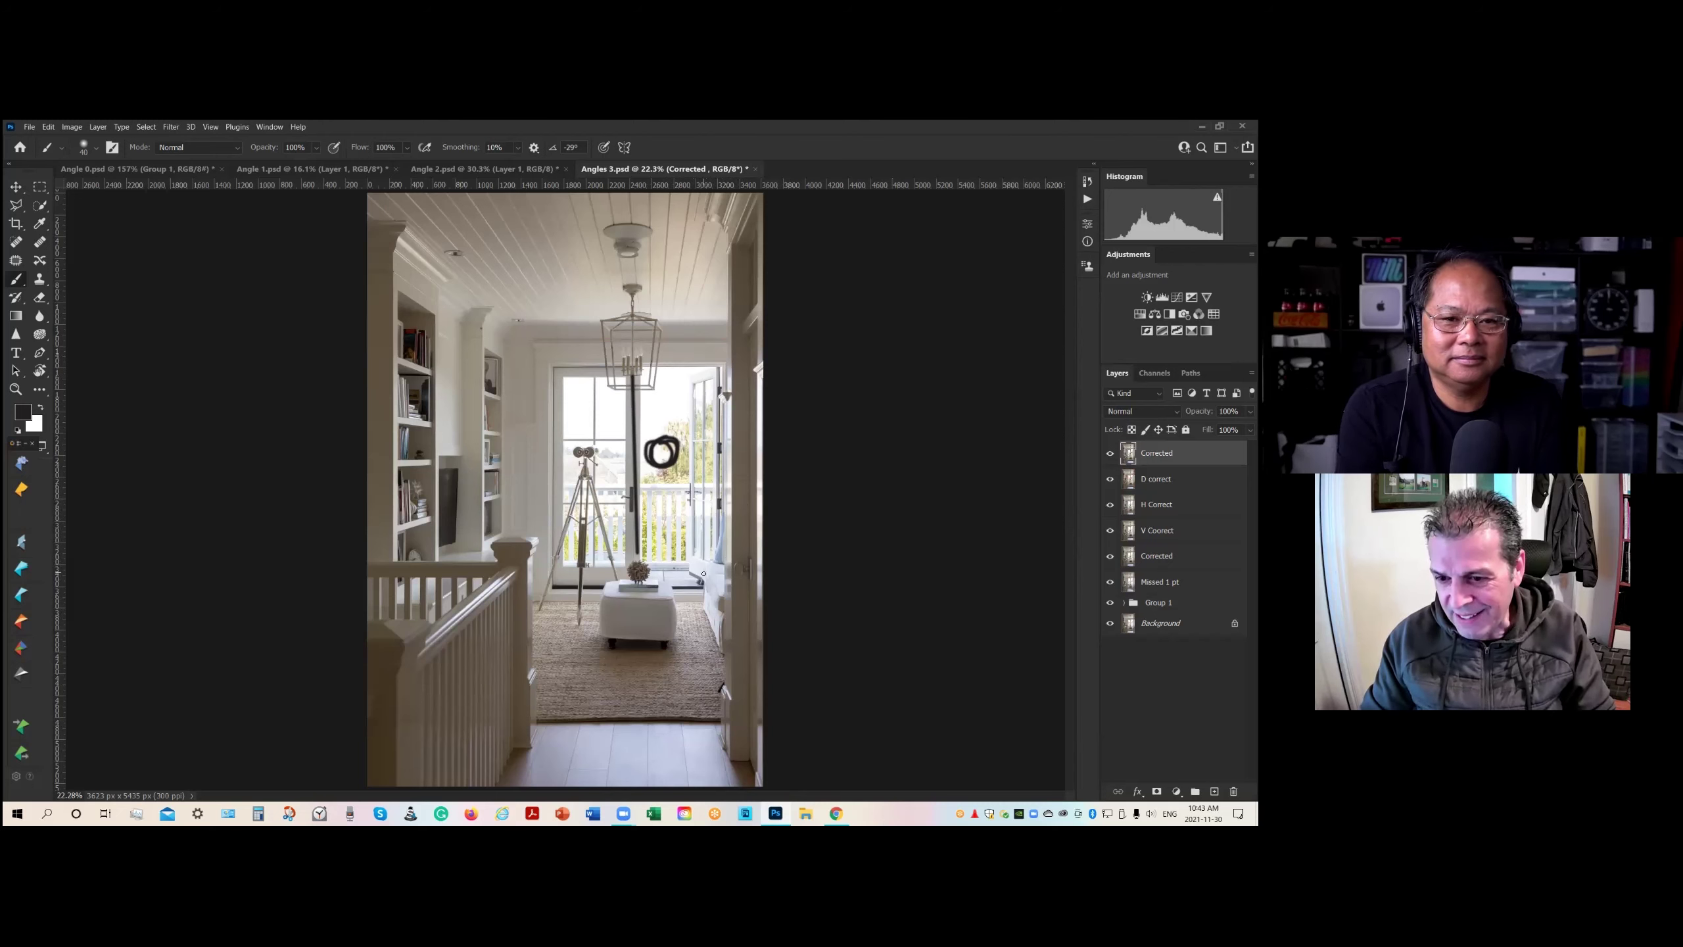
mouse_move(696, 580)
mouse_down()
mouse_move(710, 590)
mouse_move(706, 571)
mouse_up()
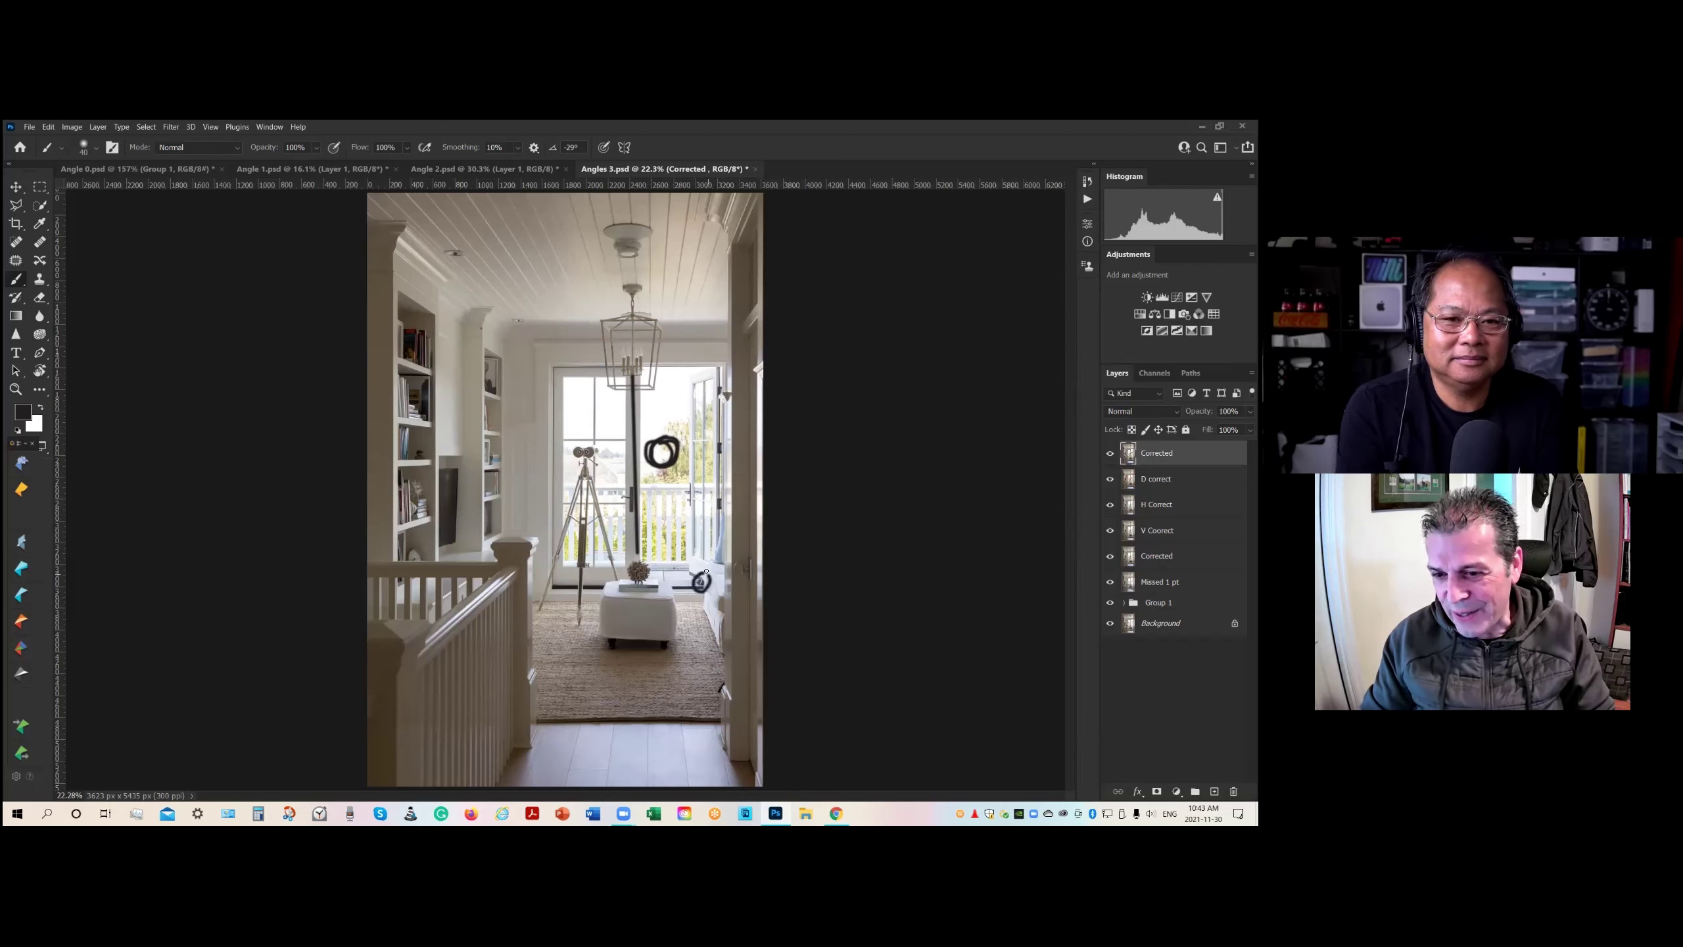